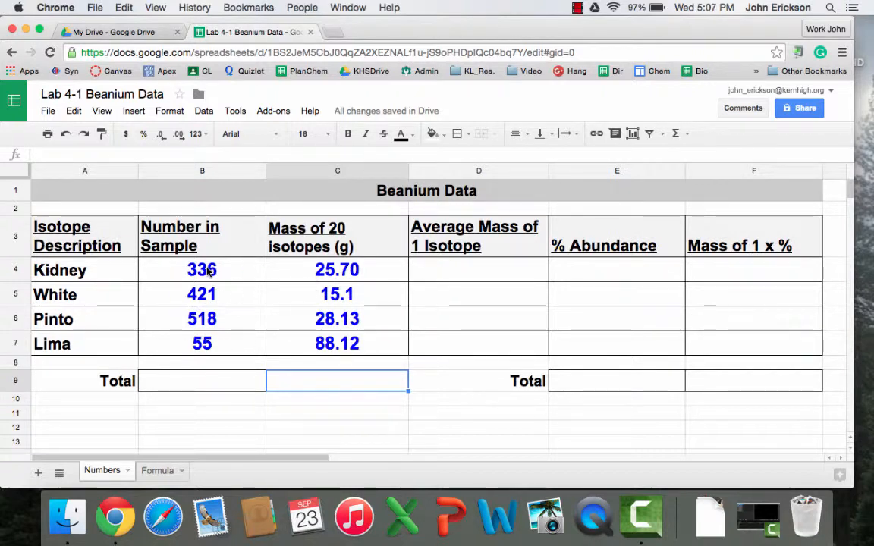
Enter =sum(B4:B7) in B9 so the sample counts total 1330.
click(197, 383)
text(=)
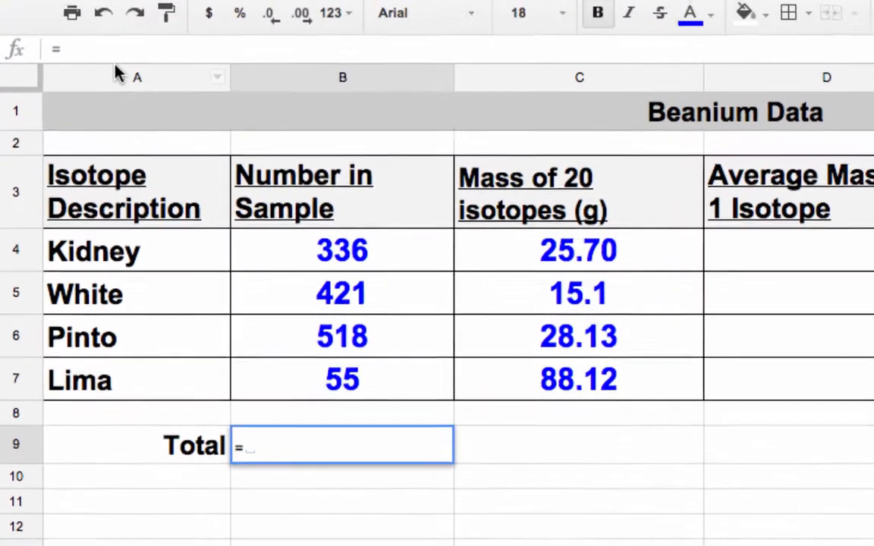
text(sum)
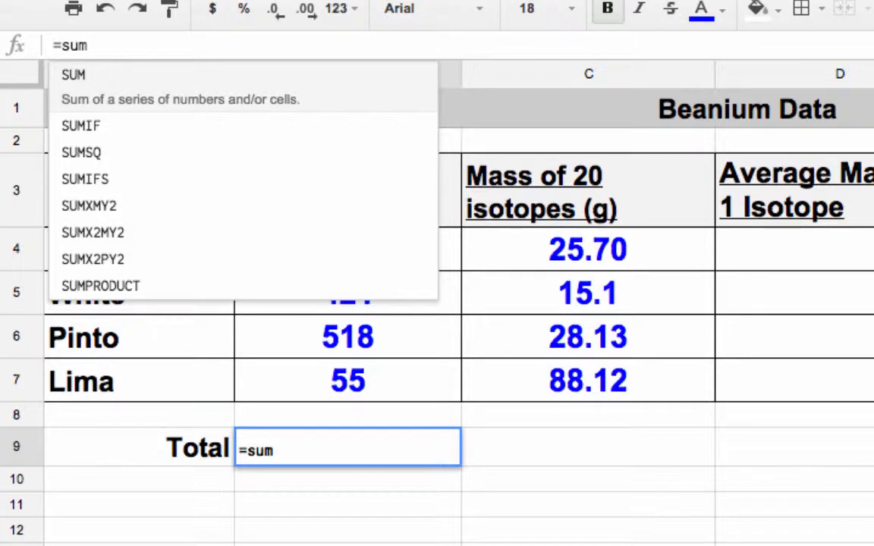
text(()
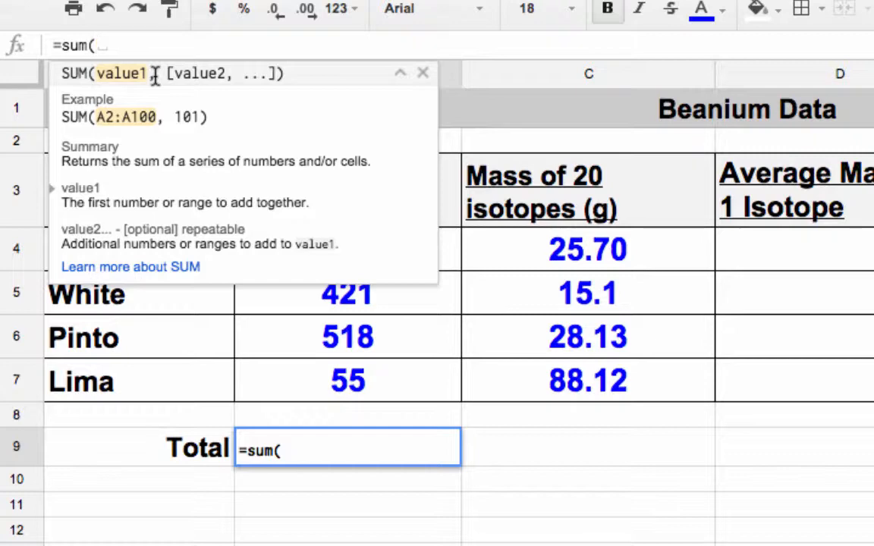
text(B4)
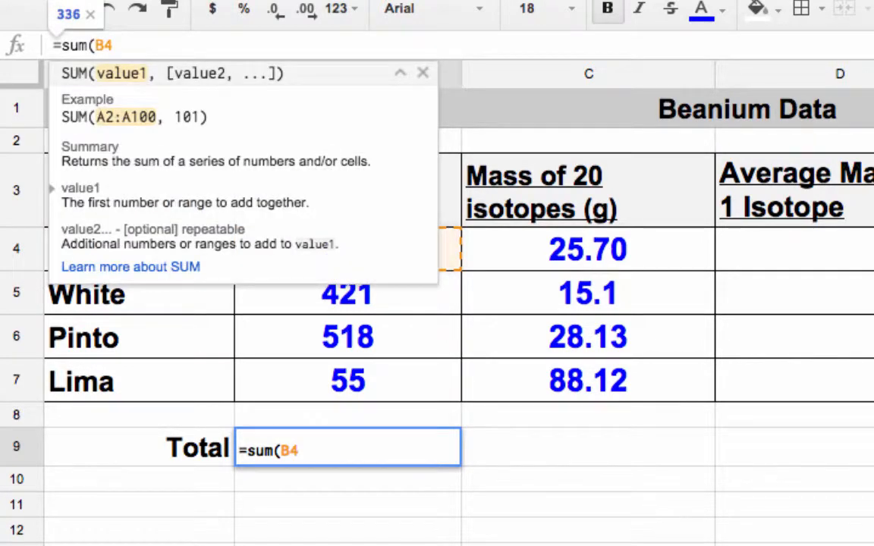
text(:)
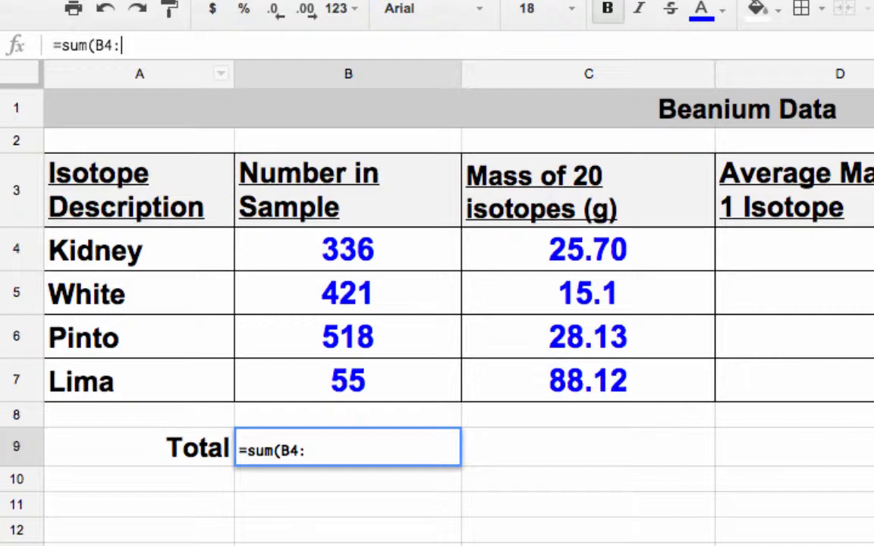
text(B)
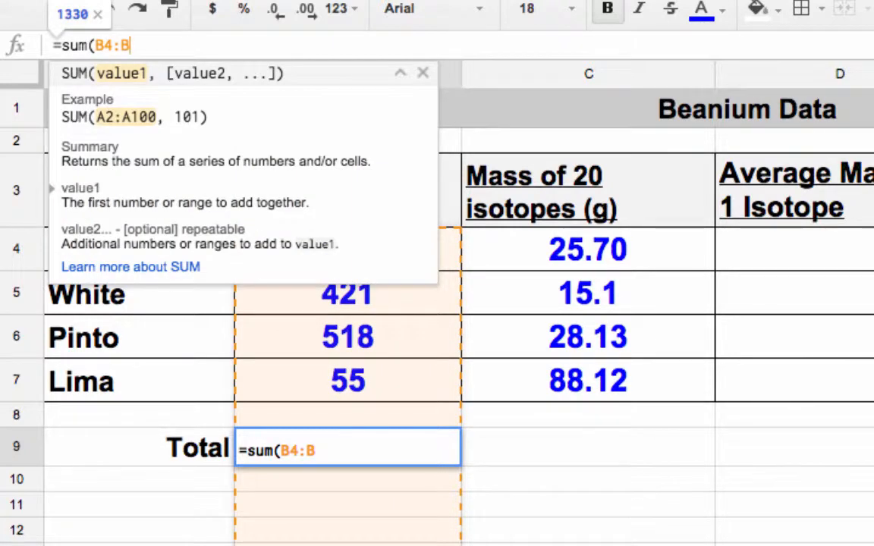
text(7))
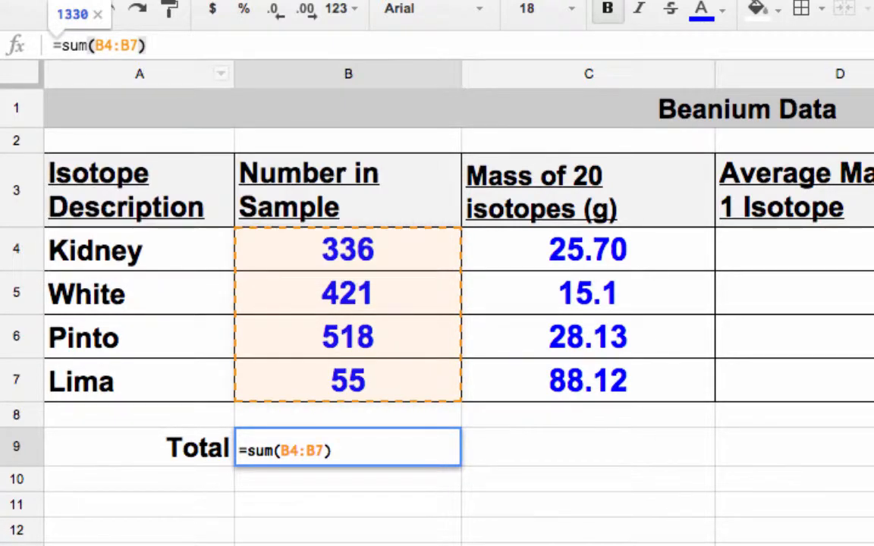
key(Return)
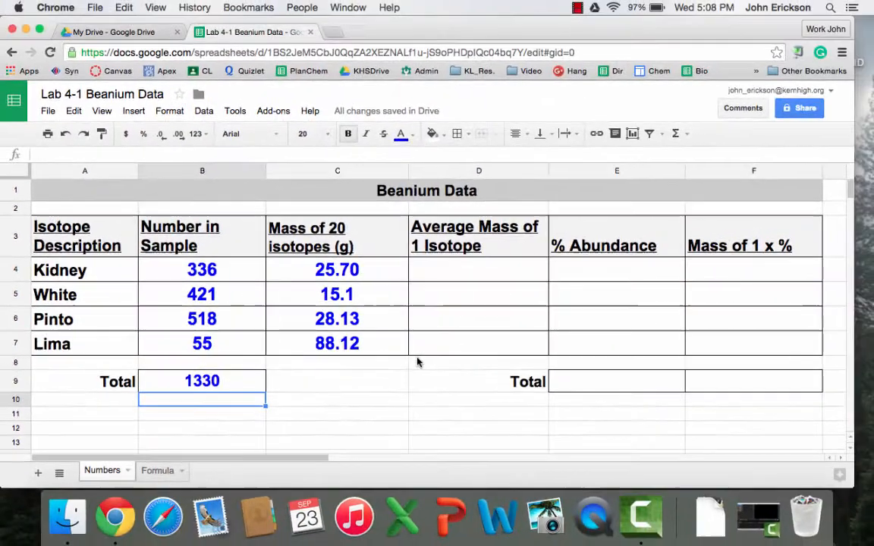
Enter =C4/20 in D4 so Kidney's single-isotope mass shows 1.285.
click(492, 271)
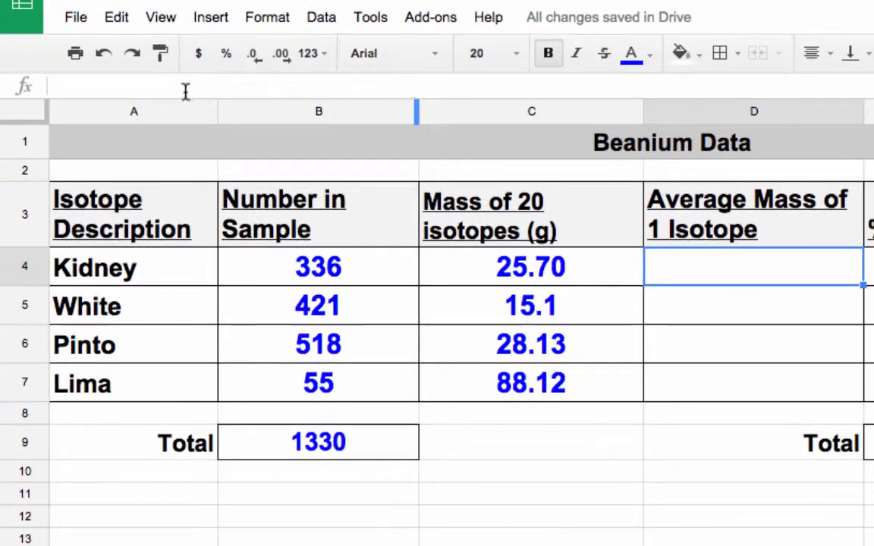
click(139, 86)
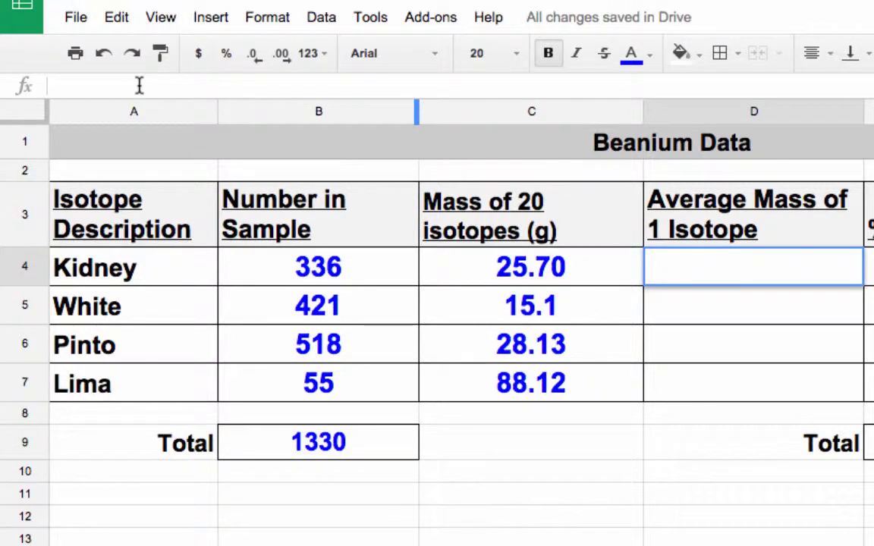
text(=)
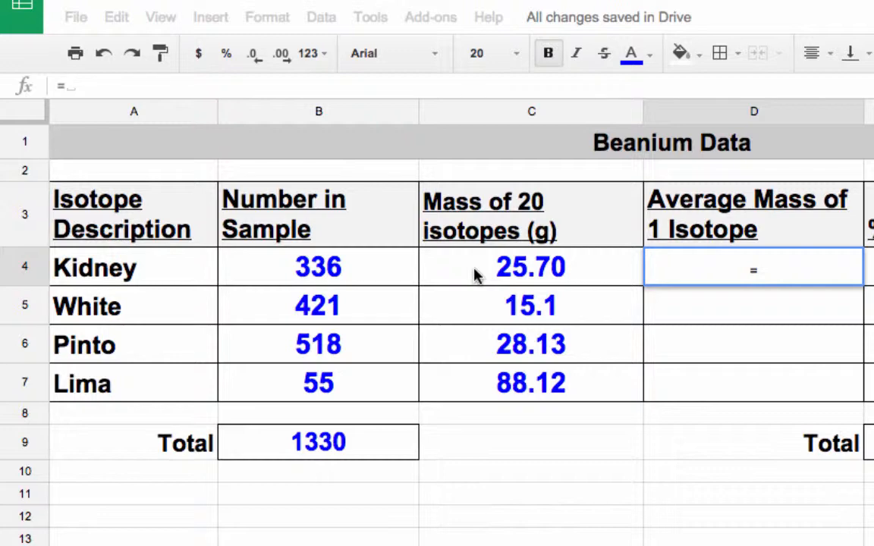
text(C4)
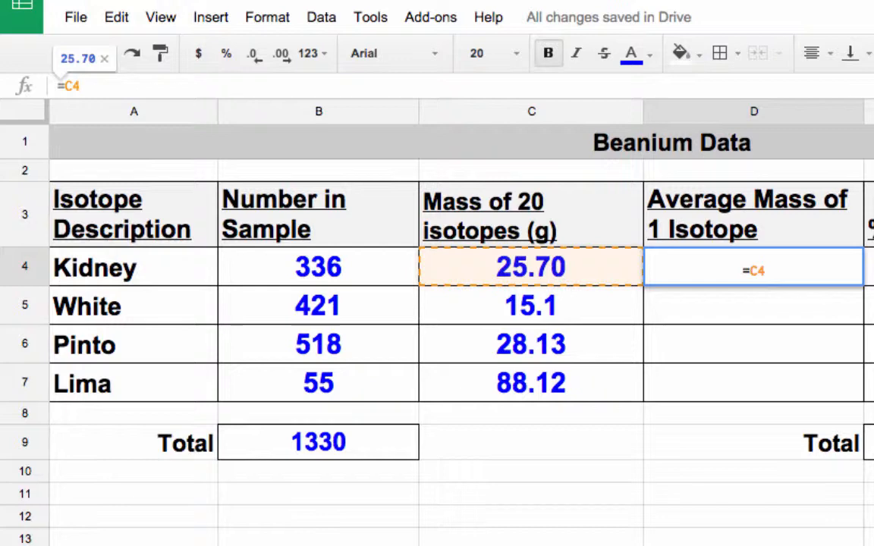
text(/)
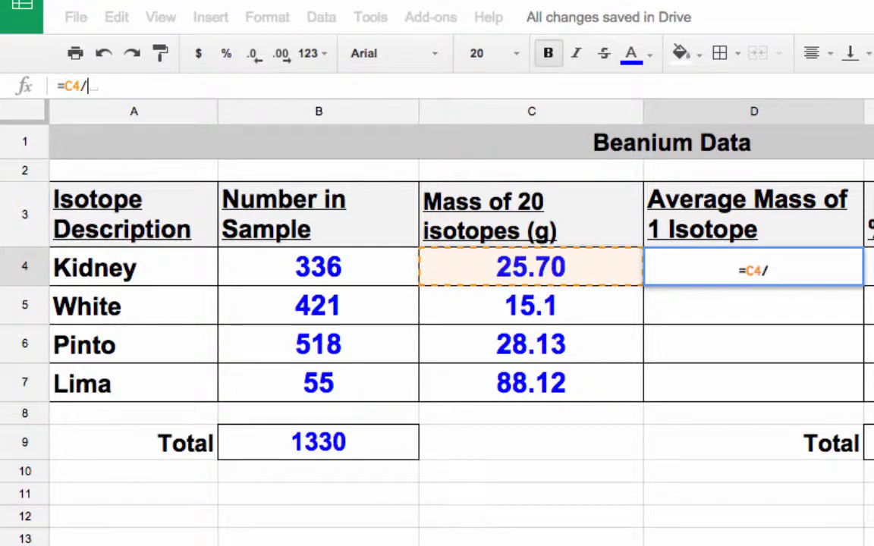
text(20)
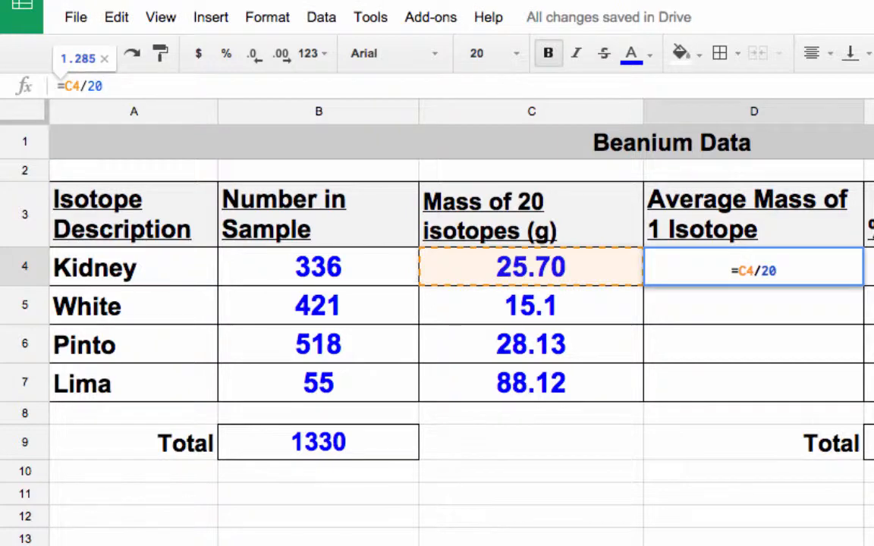
key(Return)
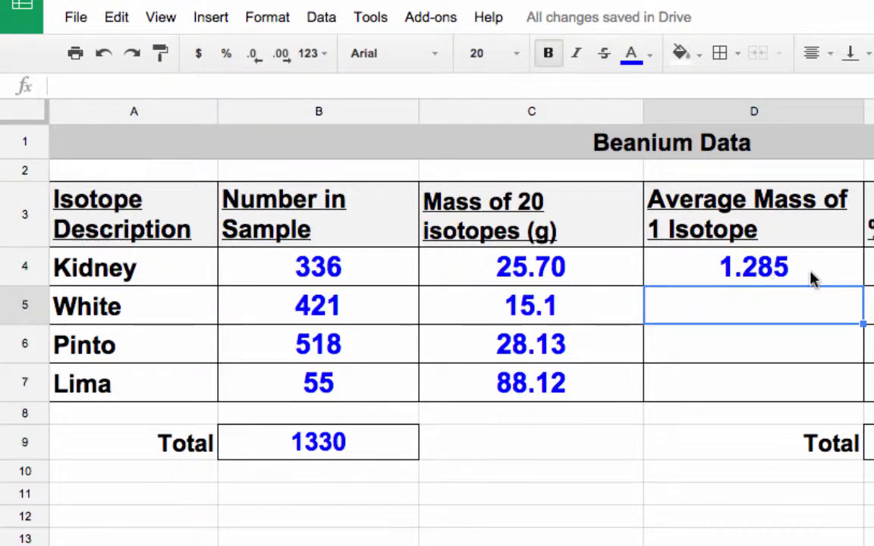
text(=)
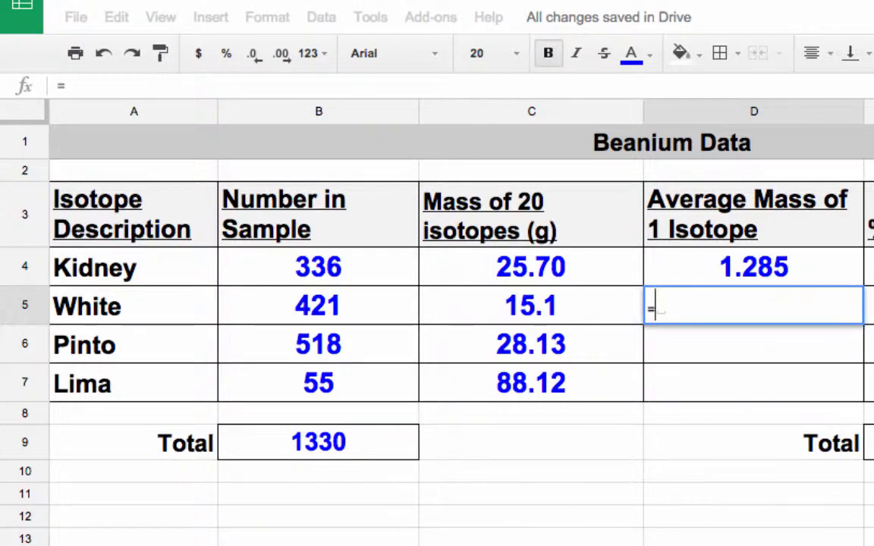
Complete =C5/20 in D5 so White's average mass shows 0.755.
click(223, 83)
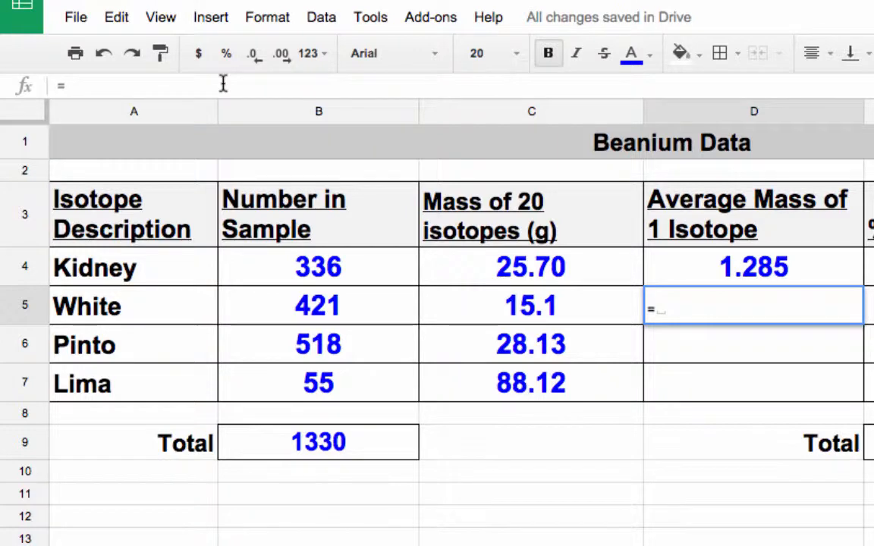
text(C5)
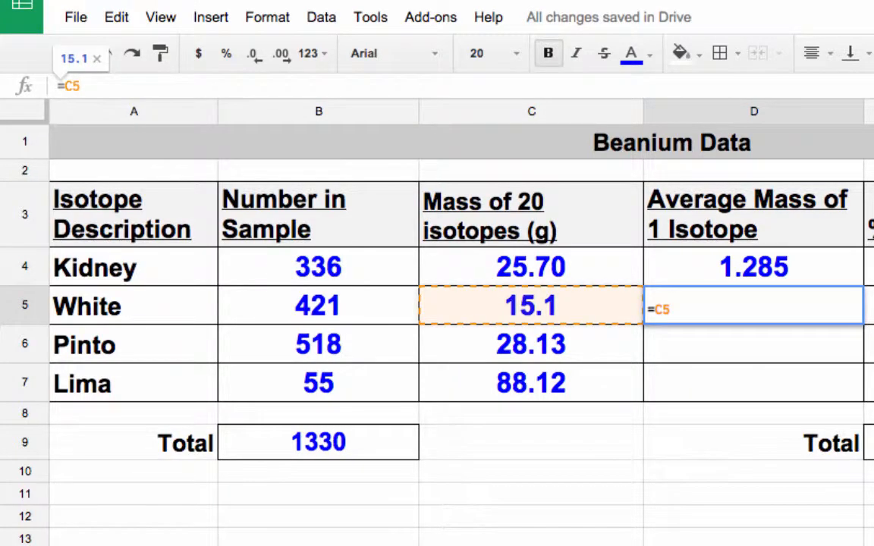
text(/20)
key(Return)
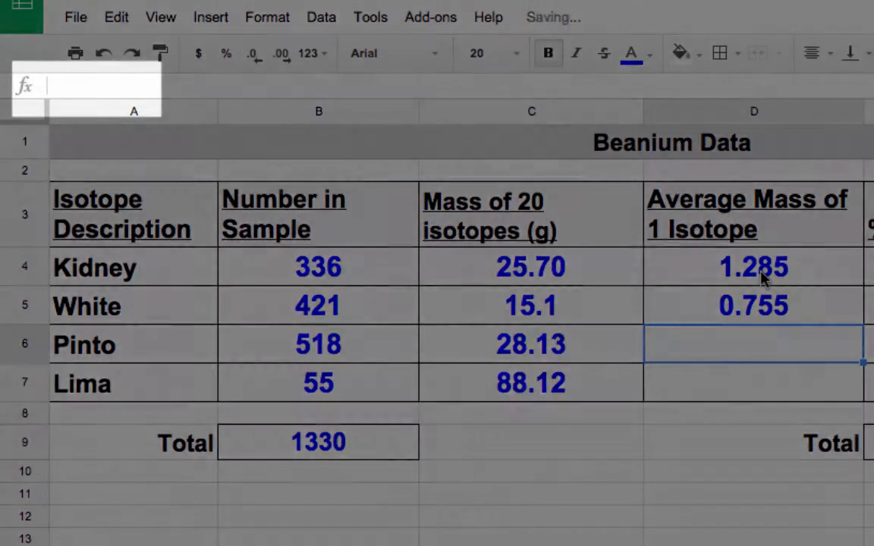
click(763, 278)
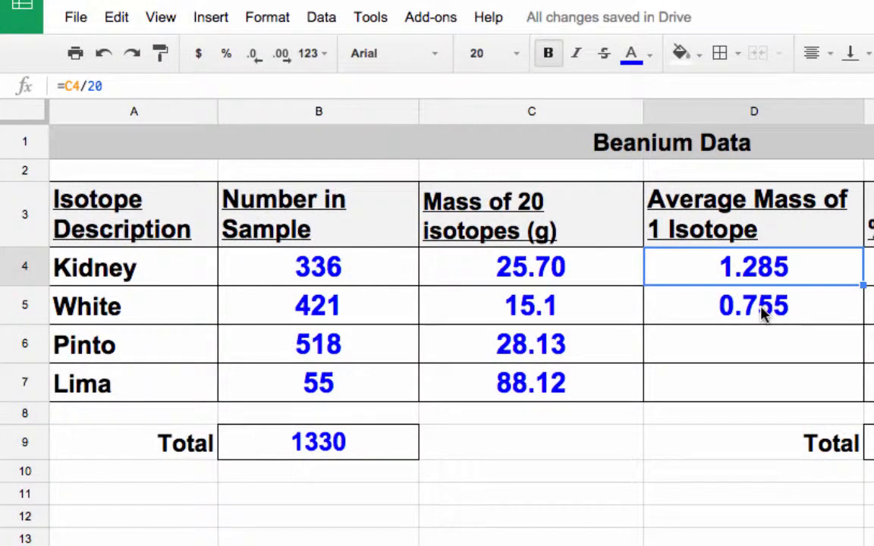
click(762, 313)
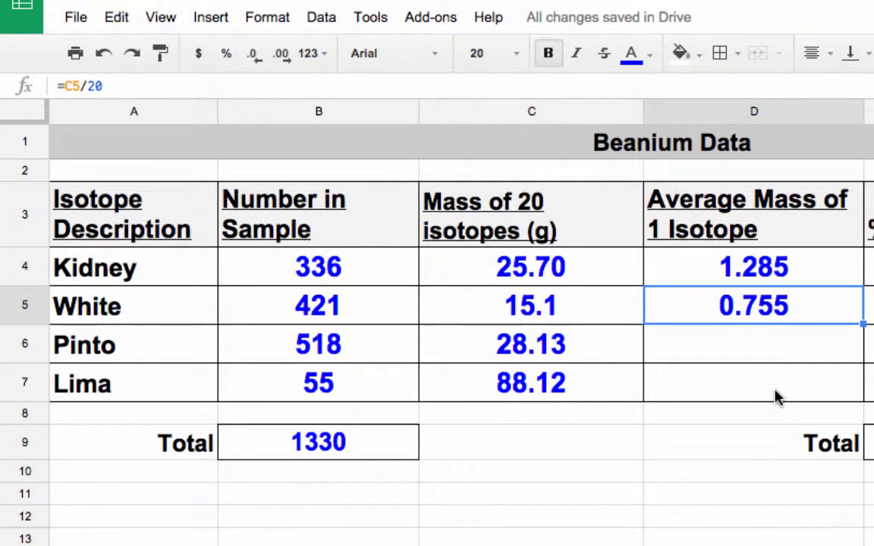
Copy the average-mass formula into D6 and D7, giving 1.4065 and 4.406.
scroll(669, 312, right, 2)
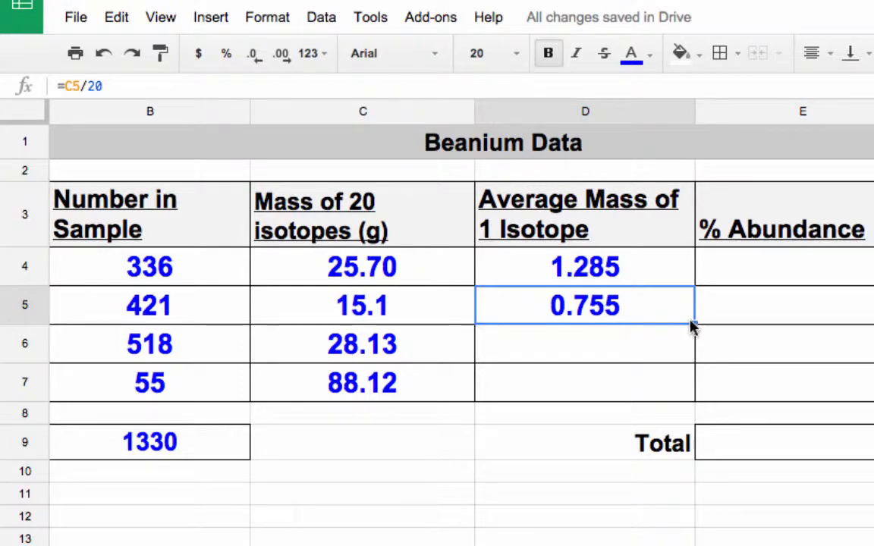
key(super+c)
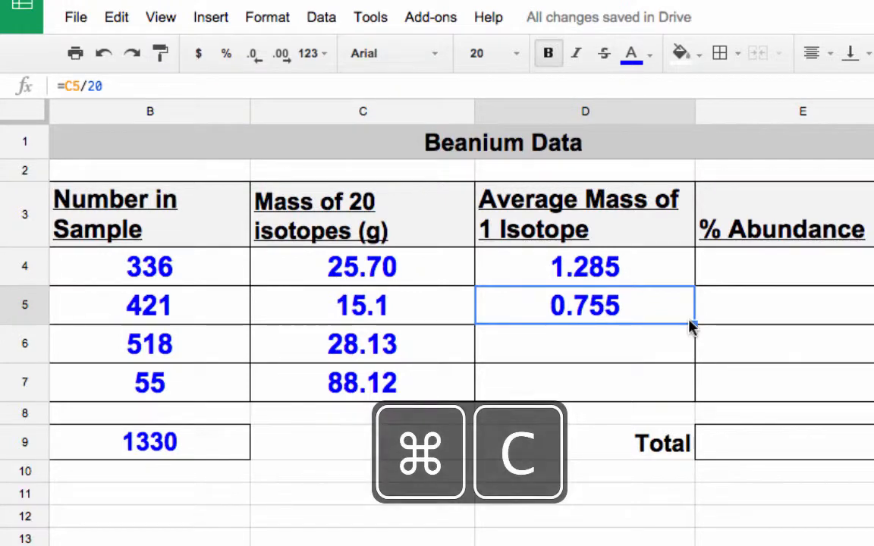
click(588, 351)
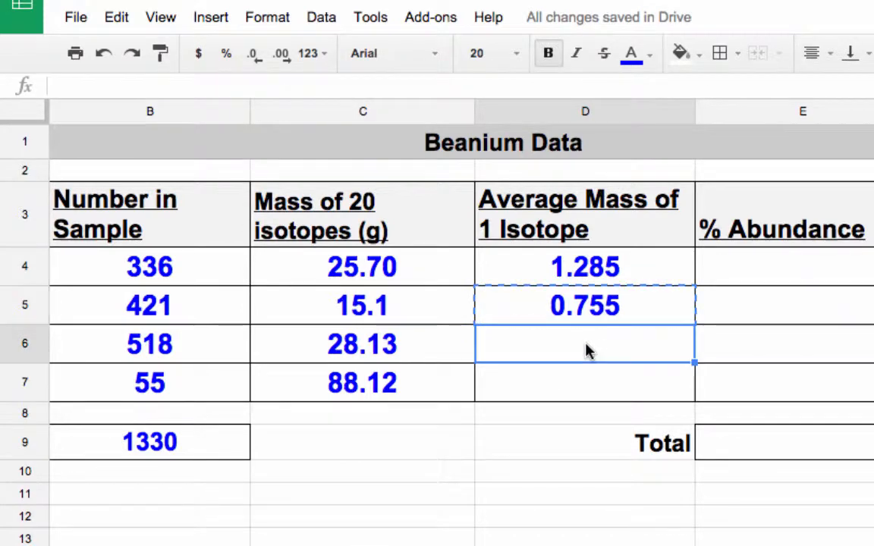
key(super+v)
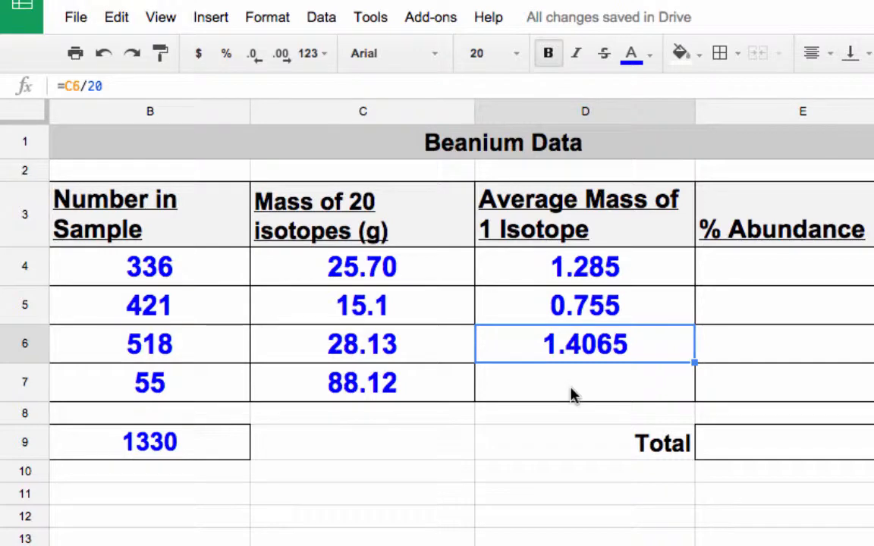
key(super+c)
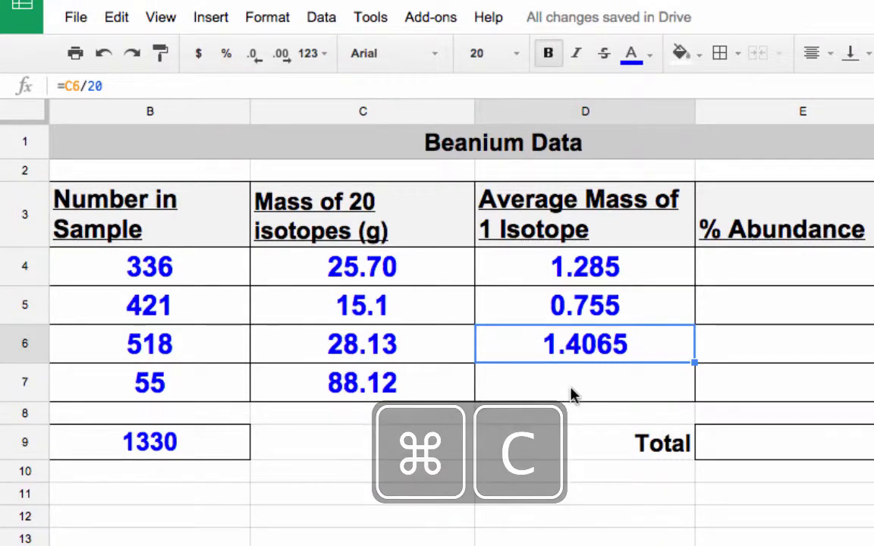
click(573, 395)
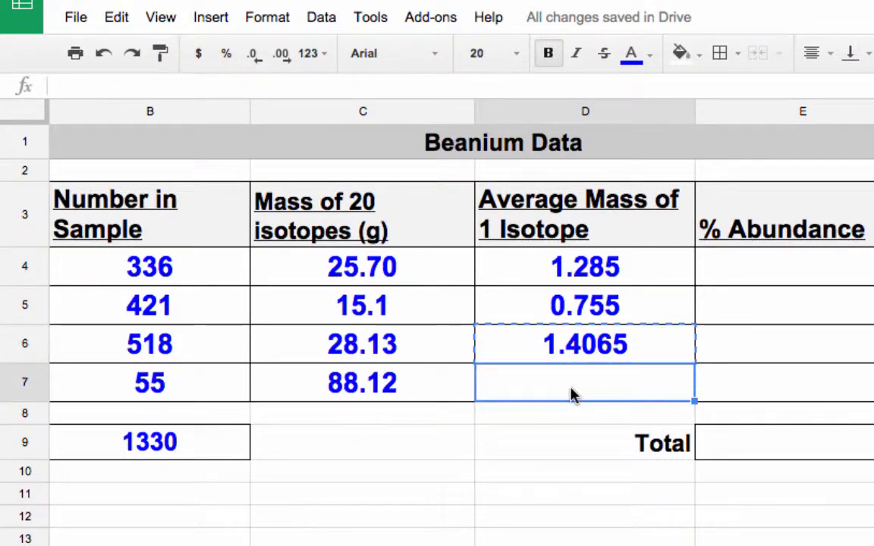
key(super+v)
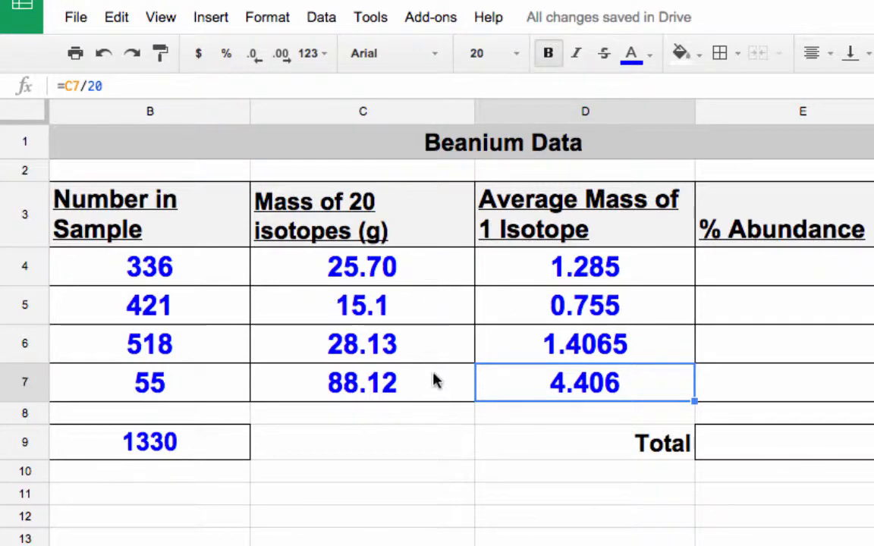
click(601, 274)
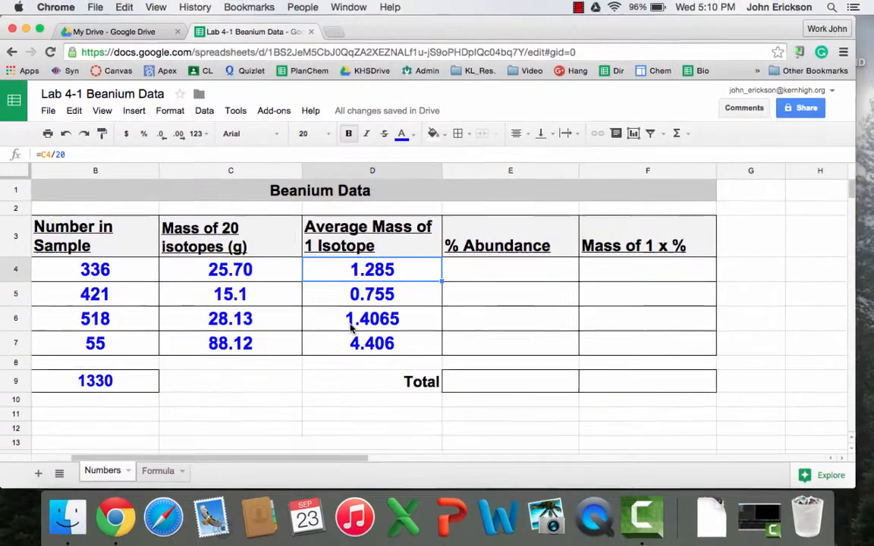
Start a practice formula in E4 referencing Kidney's sample count B4.
click(512, 268)
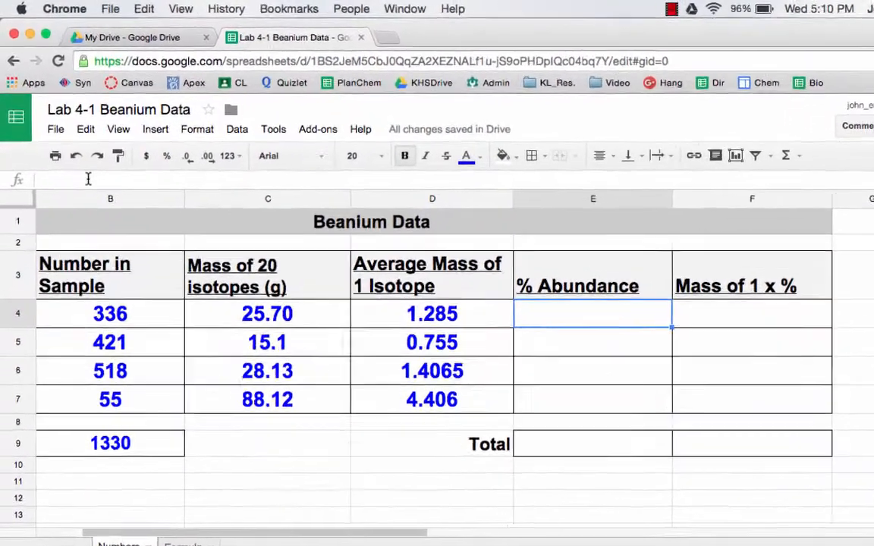
click(76, 155)
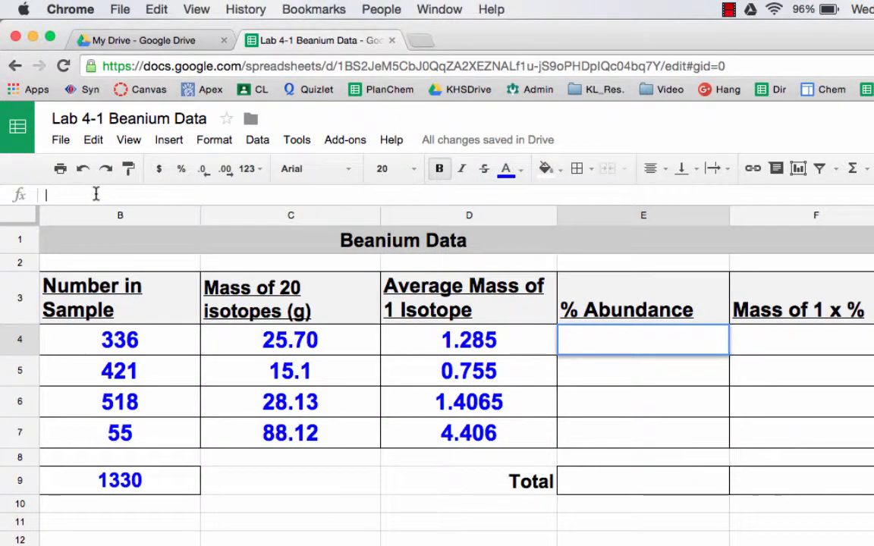
text(=)
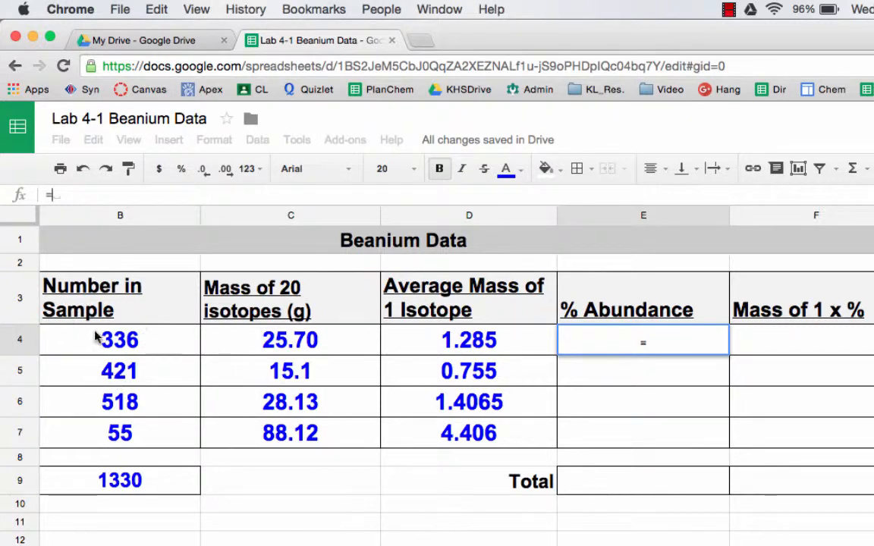
scroll(133, 345, left, 3)
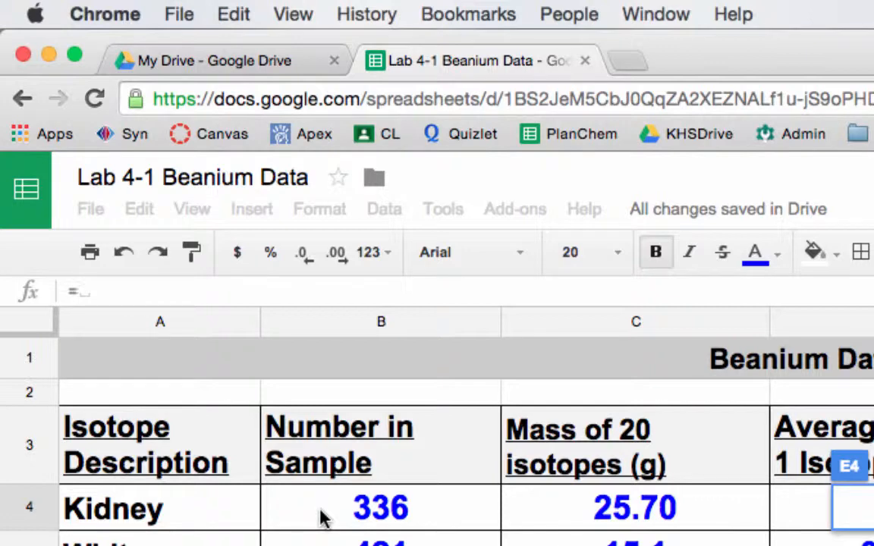
click(320, 519)
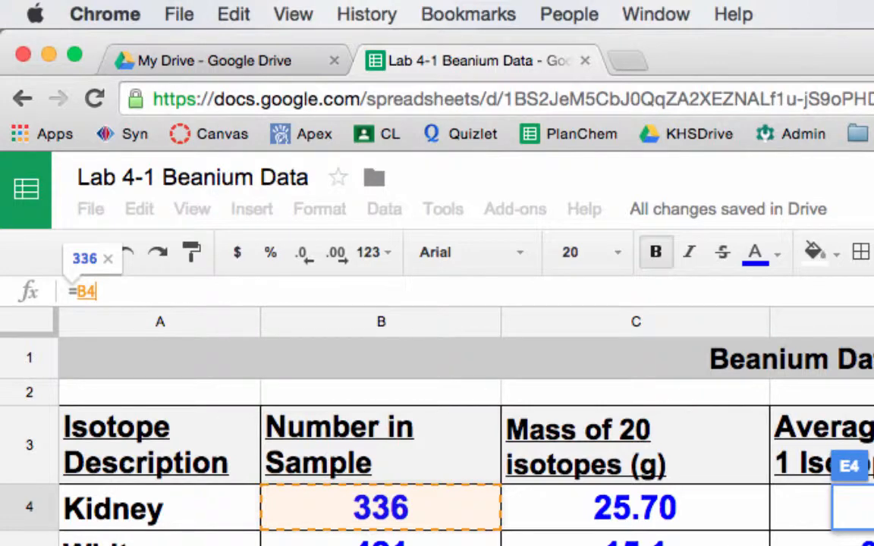
Shift E4's reference around the data, ending on White's count B5, and commit it.
key(Right)
key(Down)
key(Down)
key(Right)
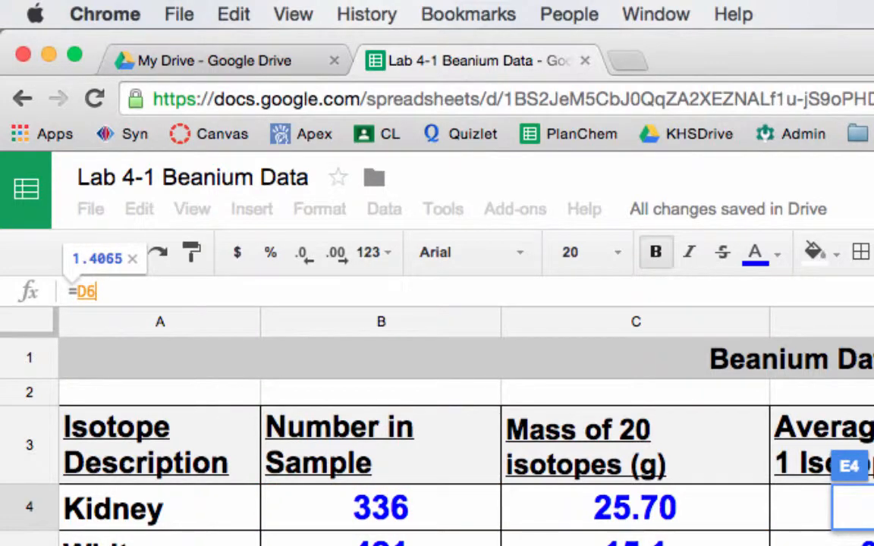
key(Up)
key(Left)
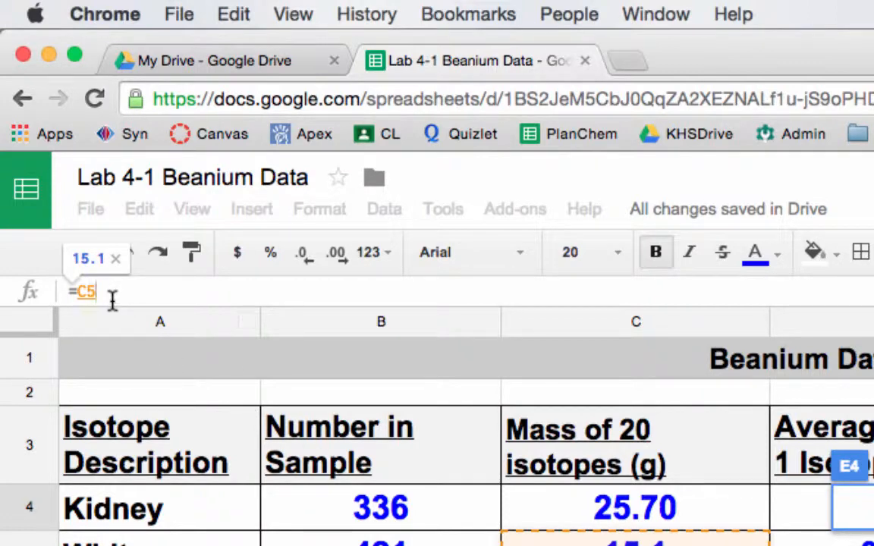
key(Down)
key(Down)
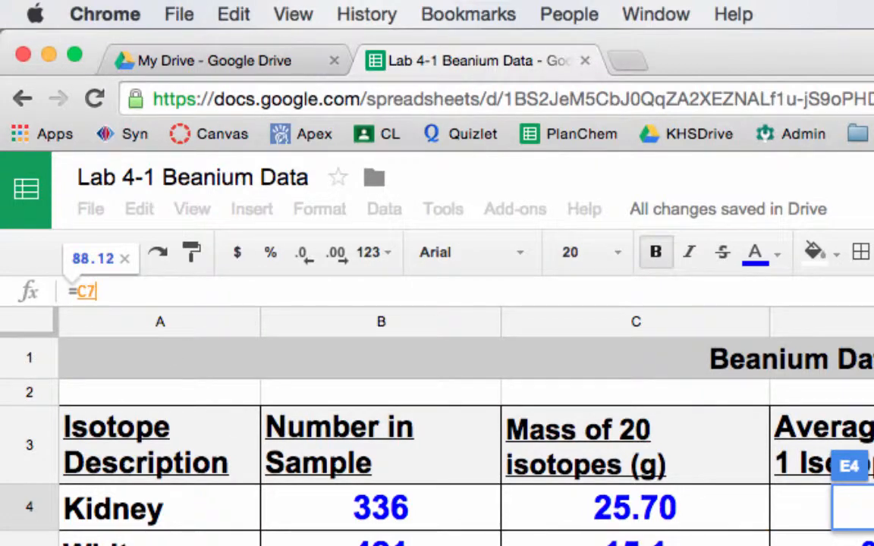
key(Up)
key(Left)
key(Up)
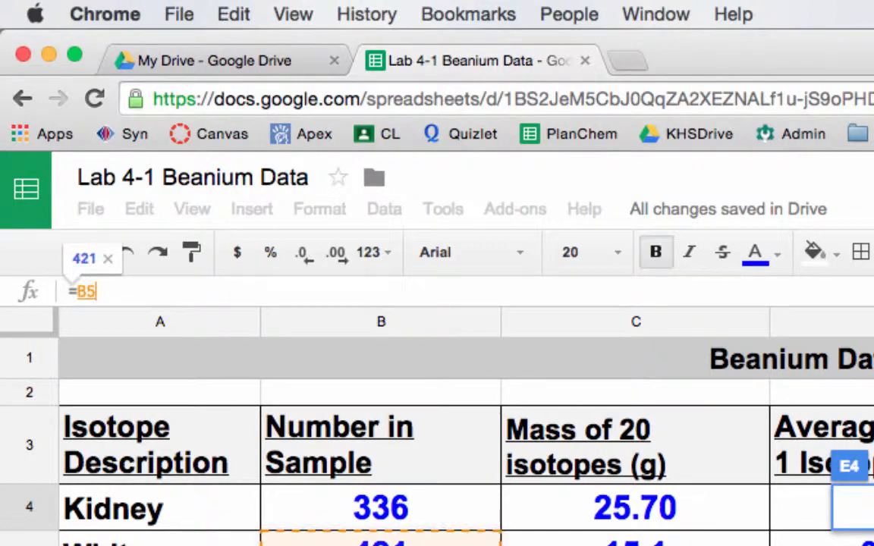
key(Return)
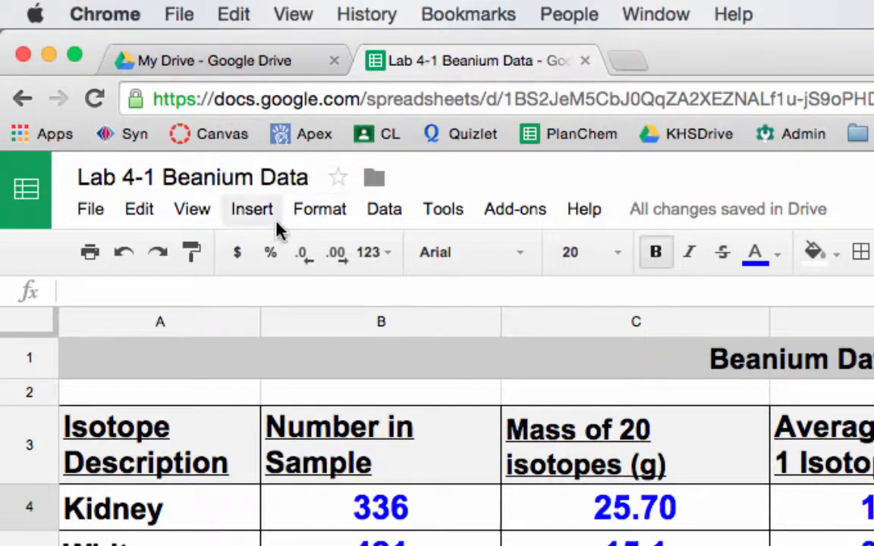
Enter =B4/B9 in E4 to compute Kidney's share of the total.
click(153, 293)
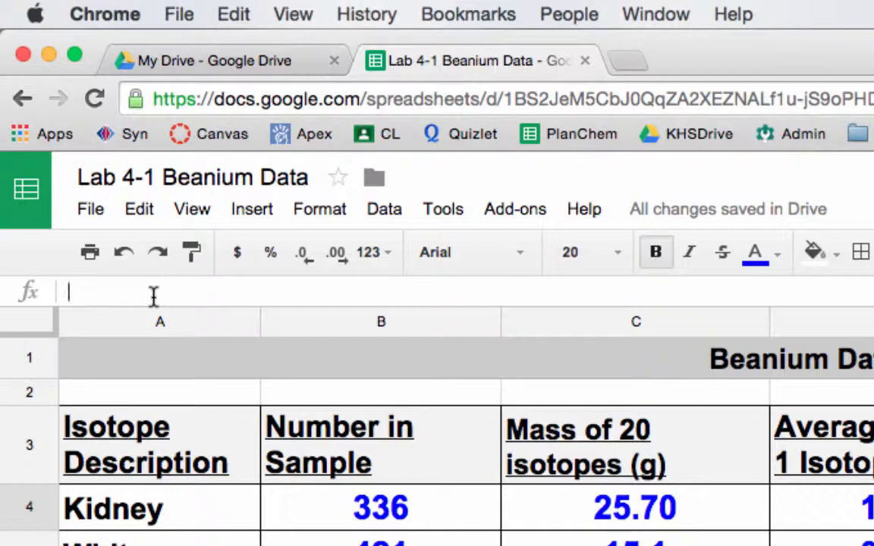
text(=)
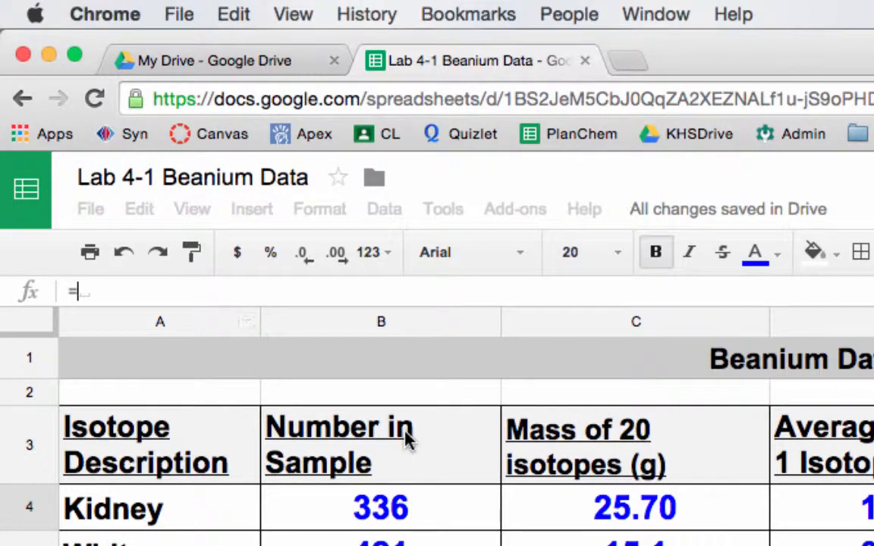
click(412, 515)
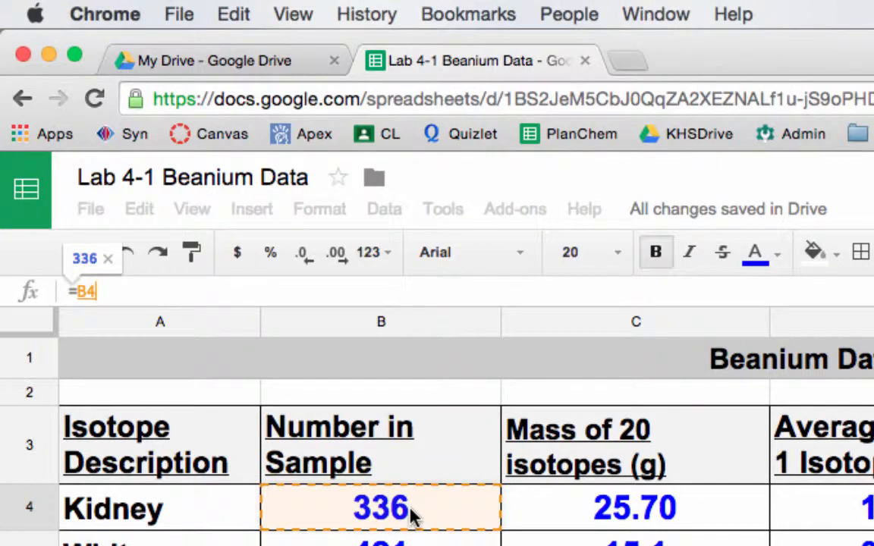
text(/)
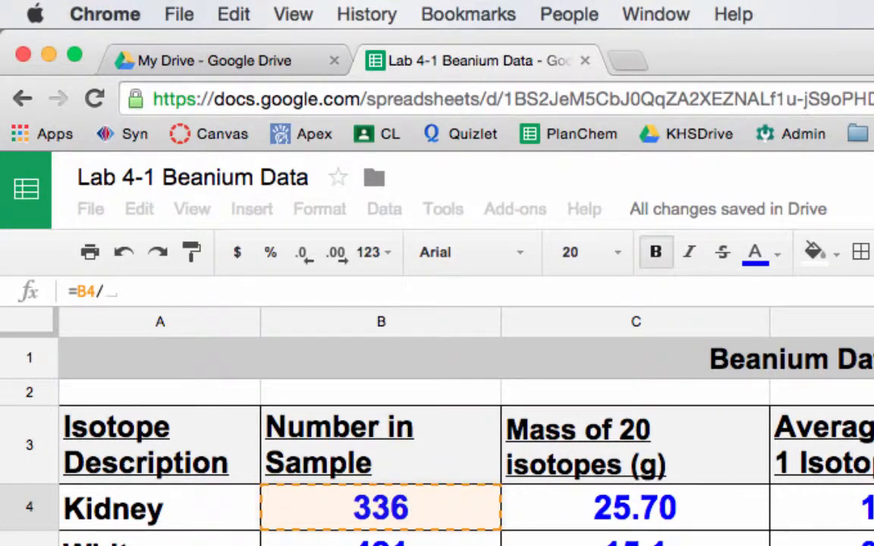
text(B9)
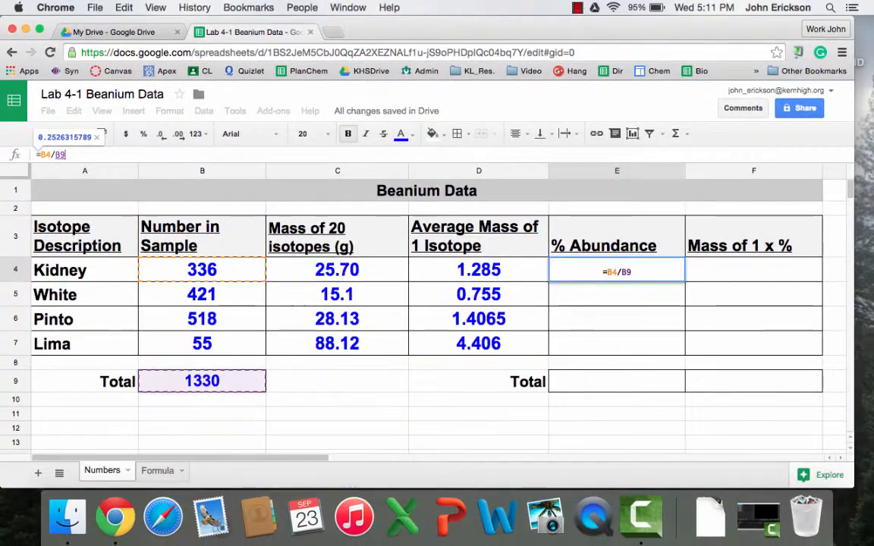
key(Return)
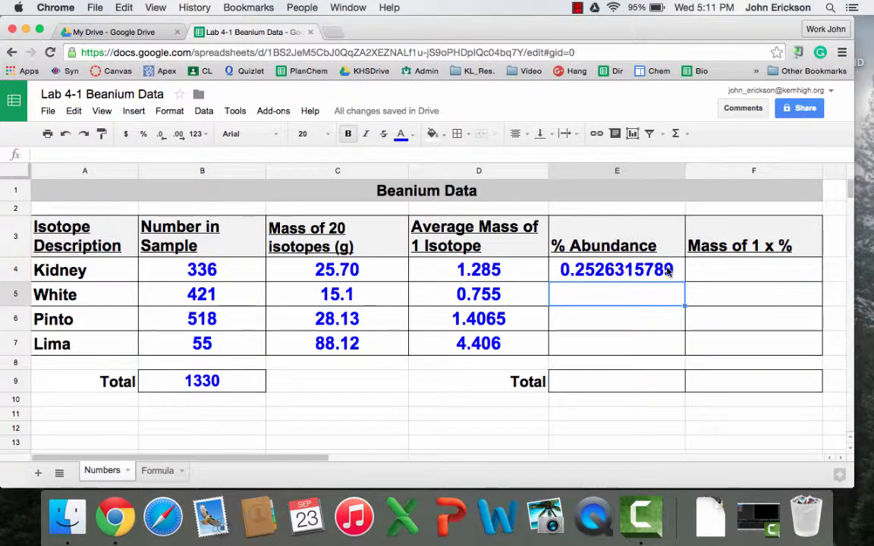
Reduce E4's displayed decimals to three, showing 0.253, and copy the cell.
click(618, 271)
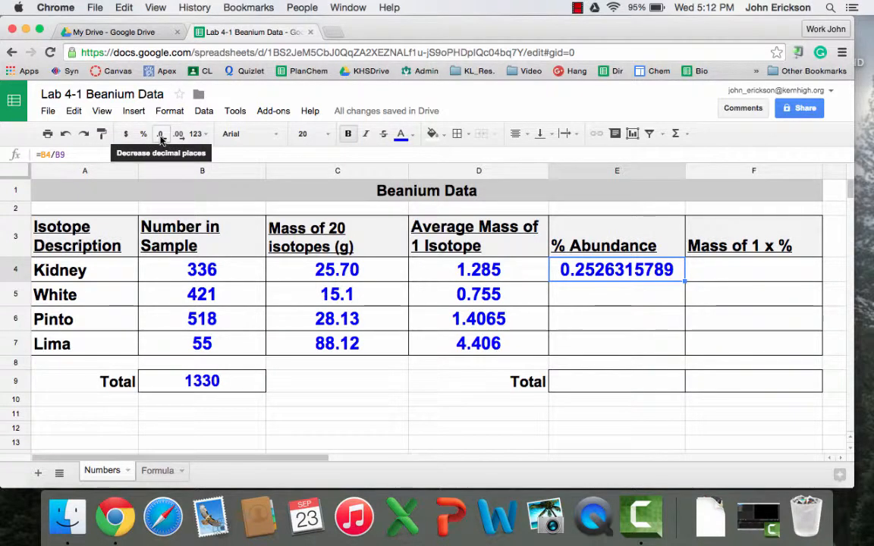
click(160, 137)
click(161, 137)
click(161, 137)
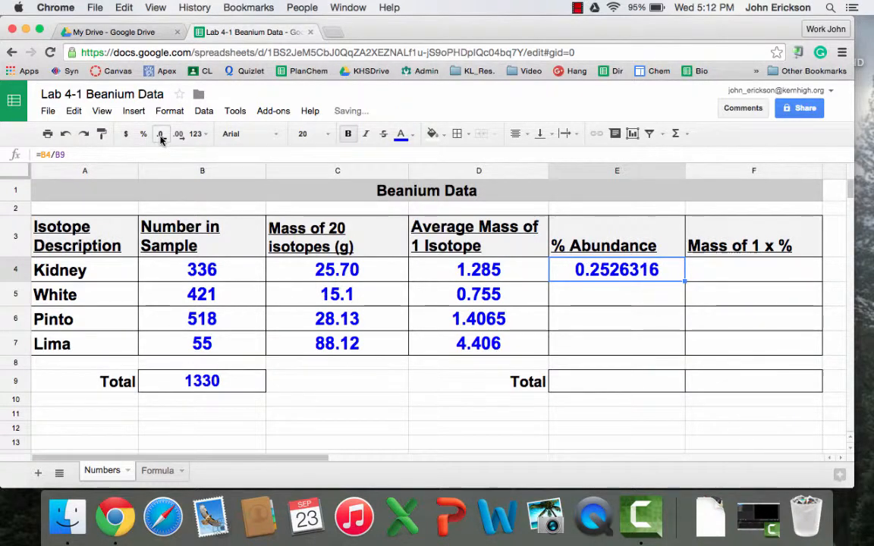
click(161, 137)
click(161, 137)
click(161, 136)
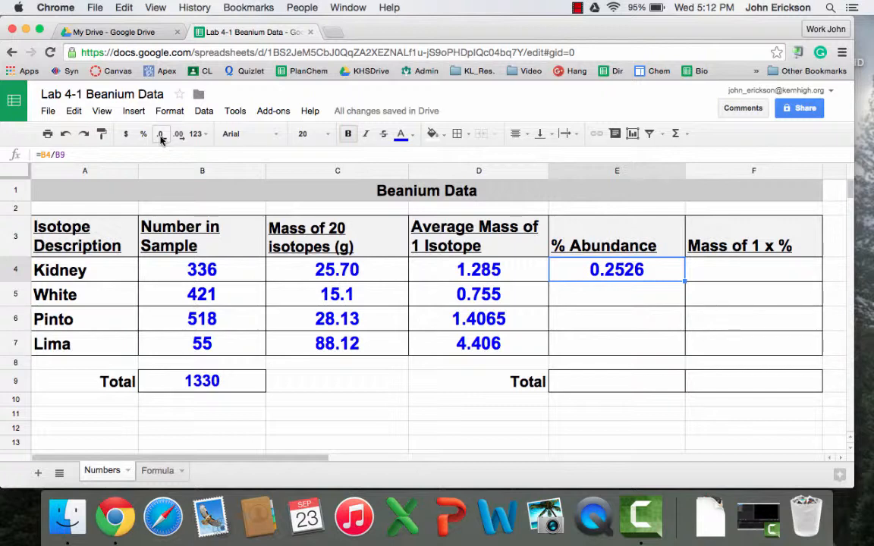
click(160, 136)
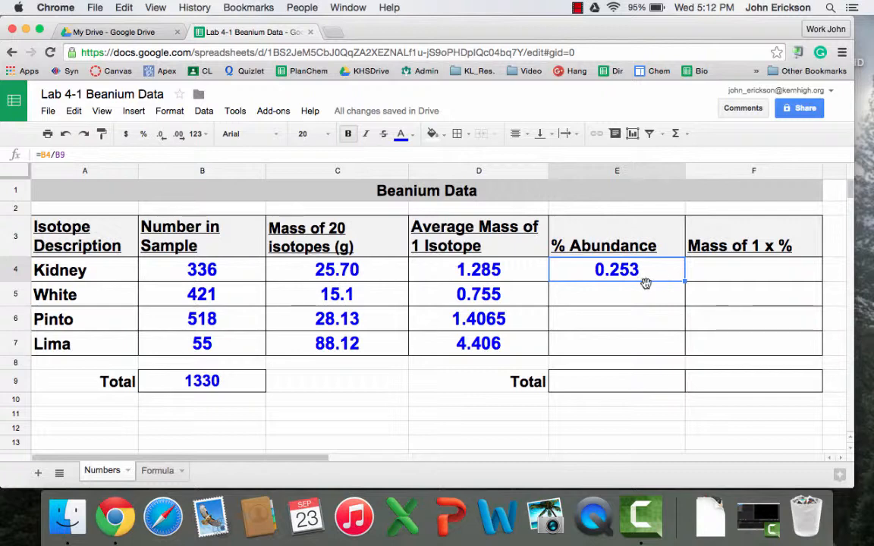
key(super+c)
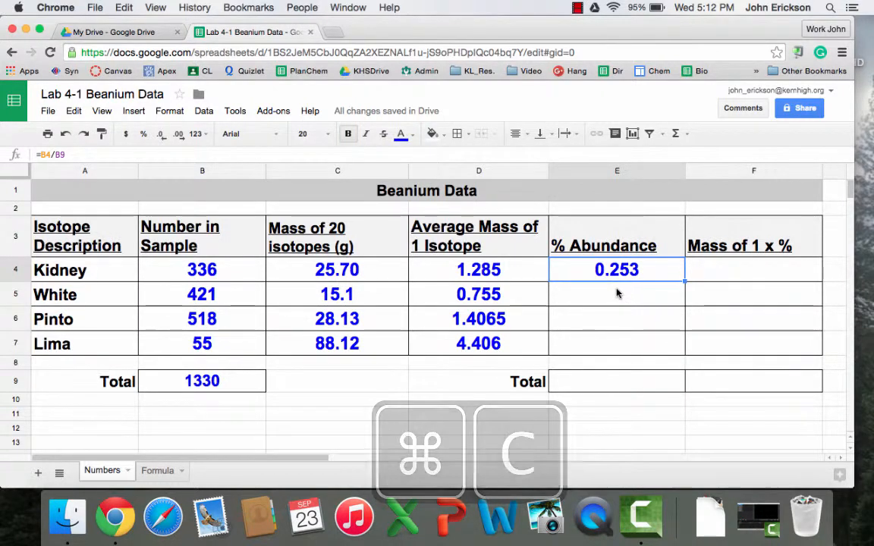
Paste Kidney's abundance formula into E5, producing =B5/B10 and a #DIV/0! error.
click(614, 299)
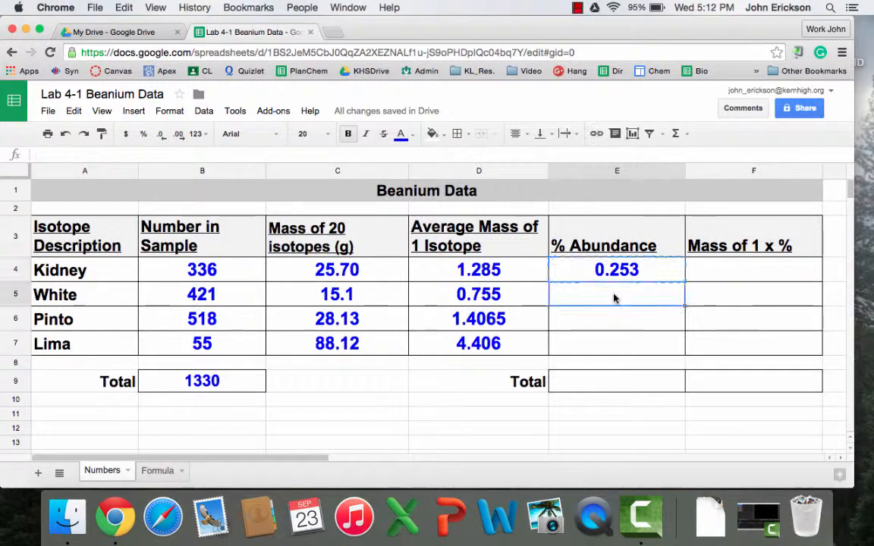
key(super+v)
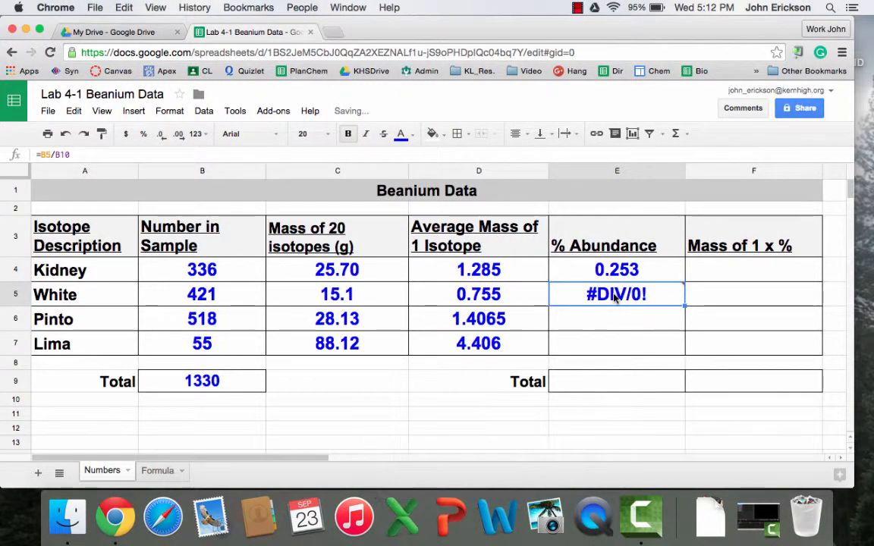
mouse_move(579, 299)
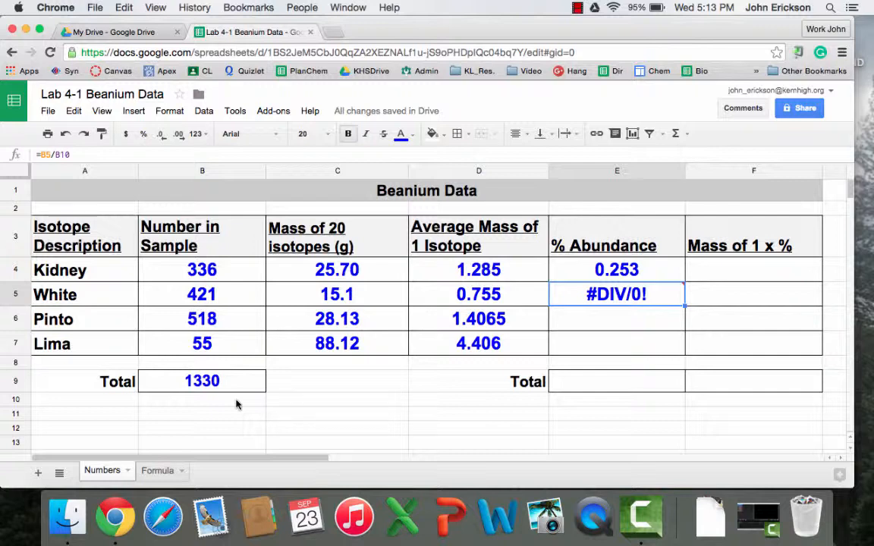
Change E4's divisor to the absolute $B$9, giving =B4/$B$9 still showing 0.253.
click(76, 154)
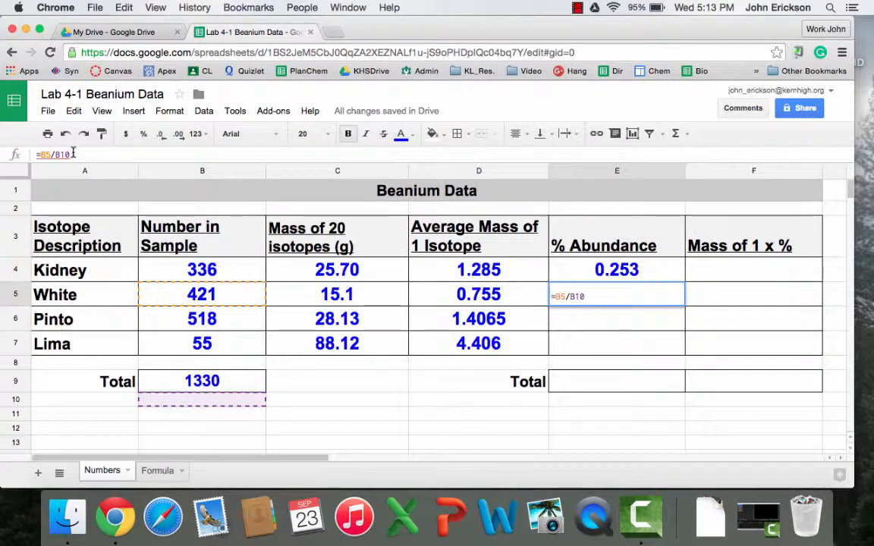
click(557, 264)
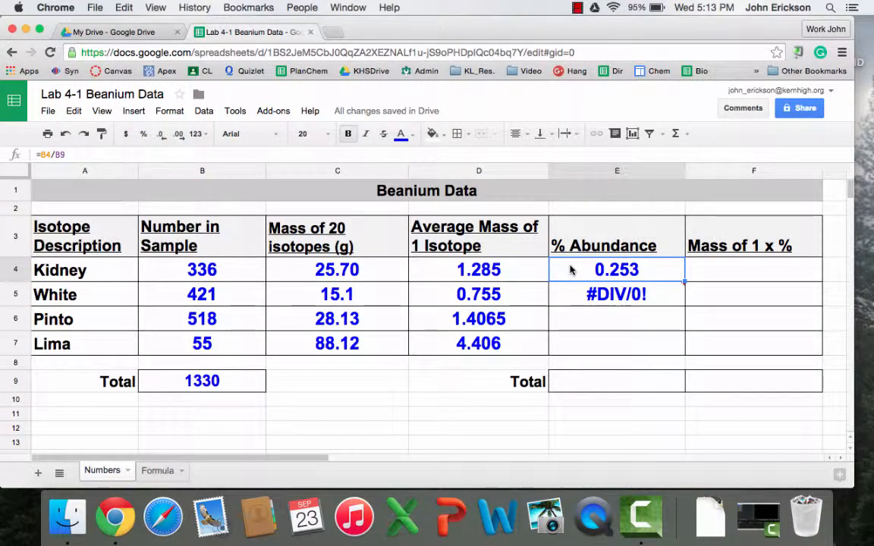
click(70, 154)
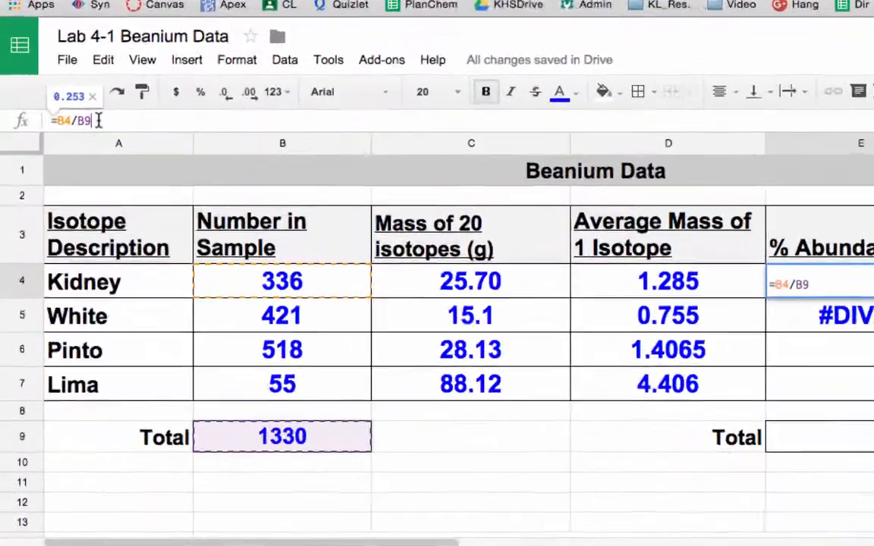
key(BackSpace)
key(BackSpace)
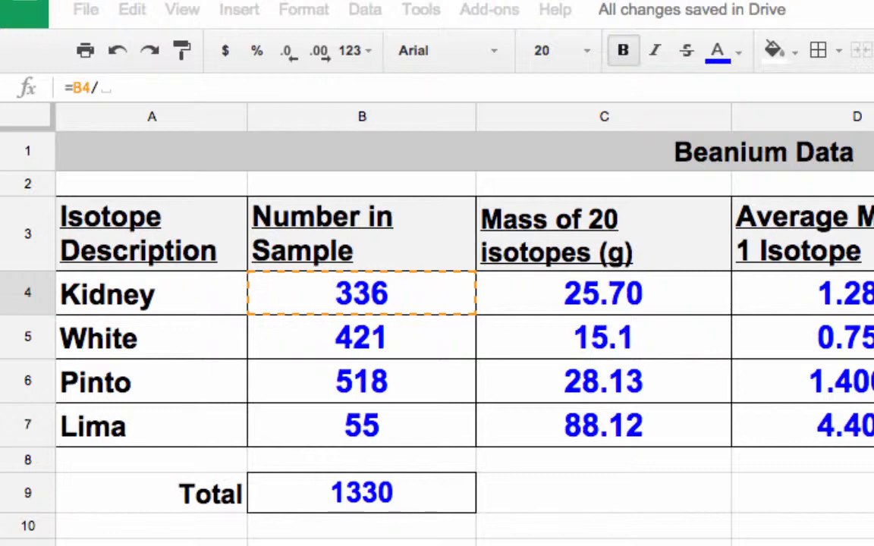
text($)
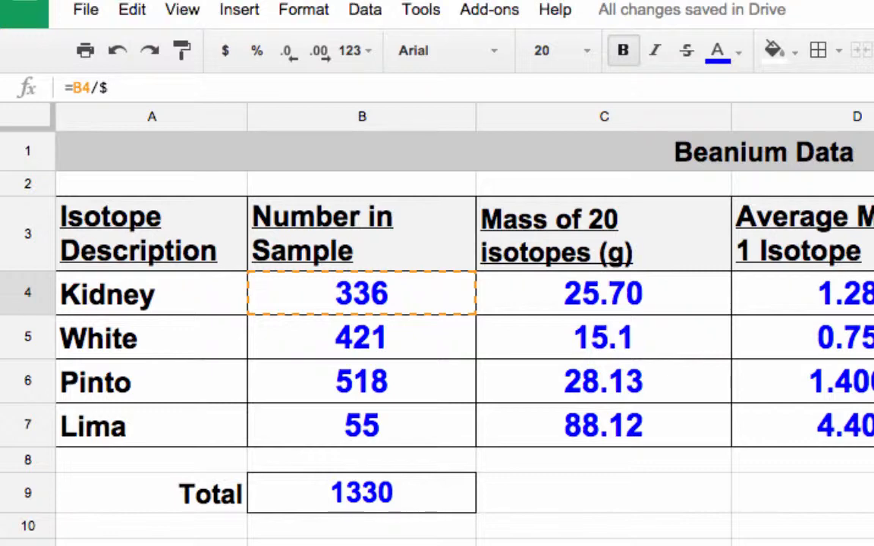
text(b$9)
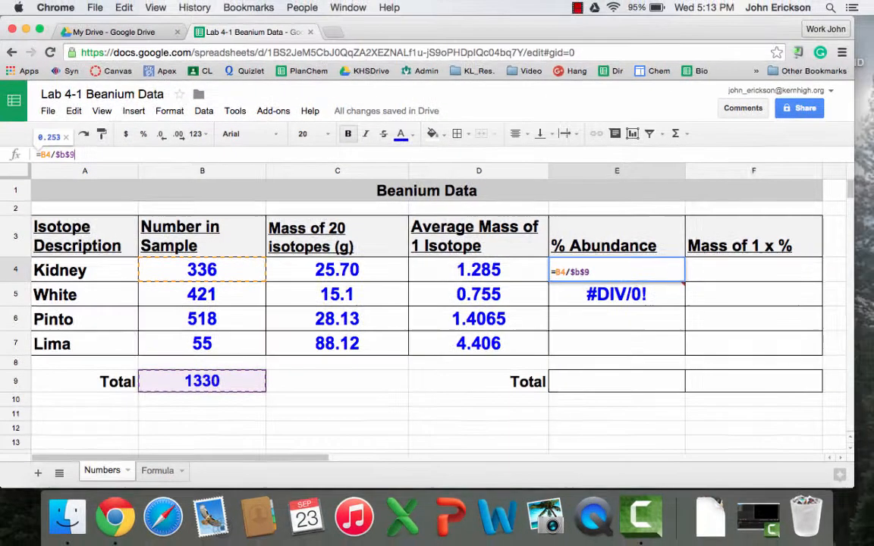
key(Return)
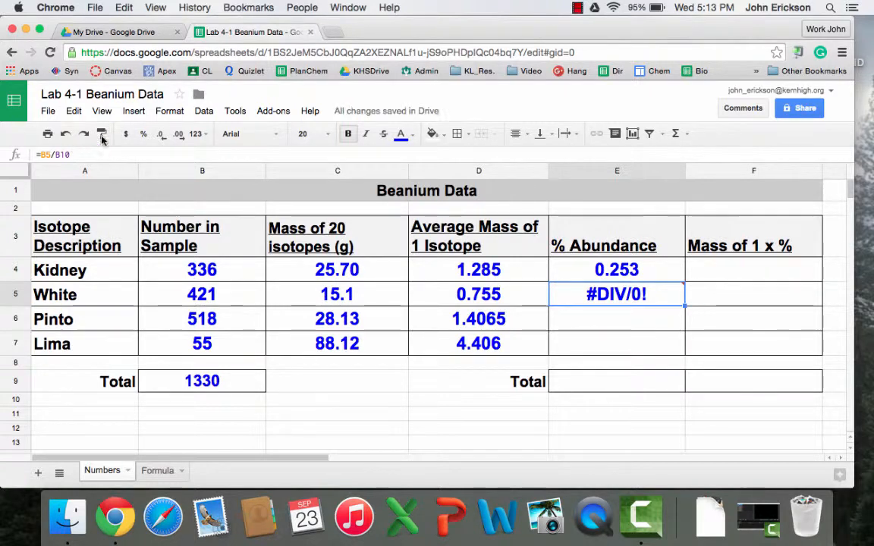
click(653, 269)
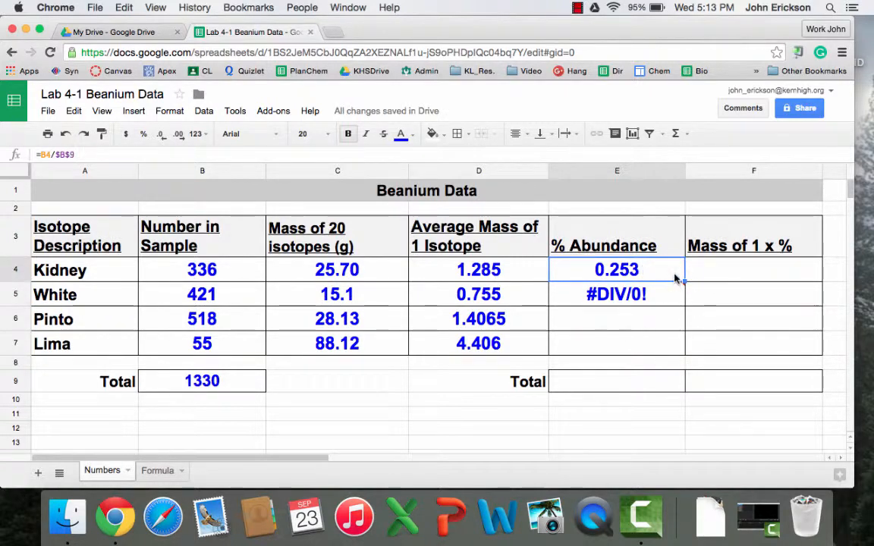
Paste the corrected formula into E5, E6 and E7, giving 0.317, 0.389 and 0.041.
key(super+c)
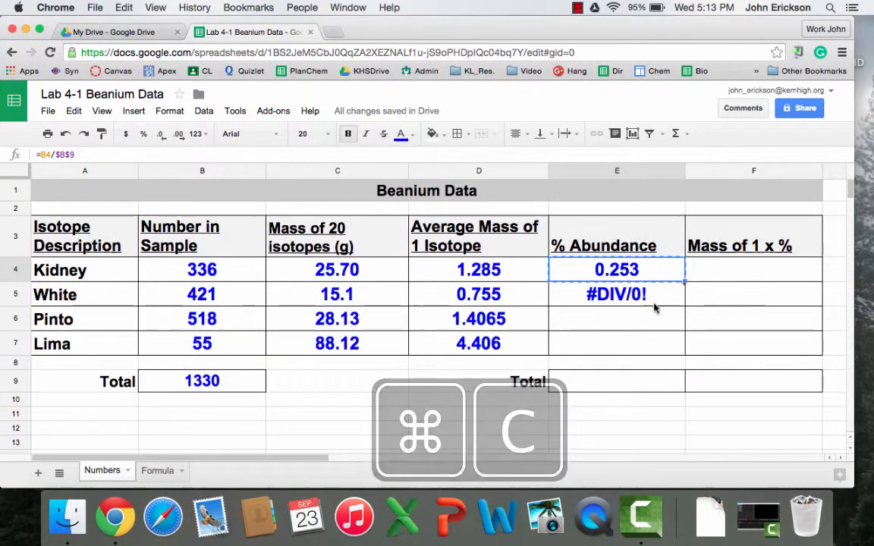
click(655, 304)
key(super+v)
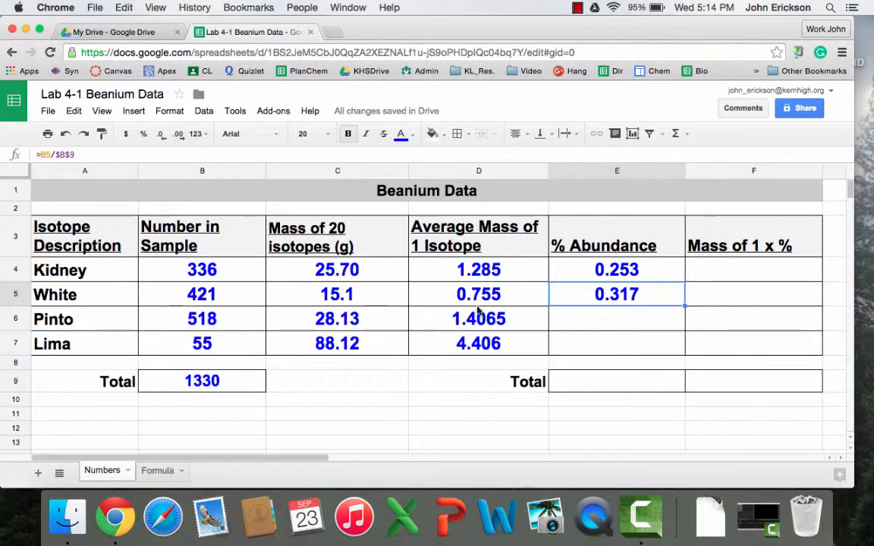
click(657, 324)
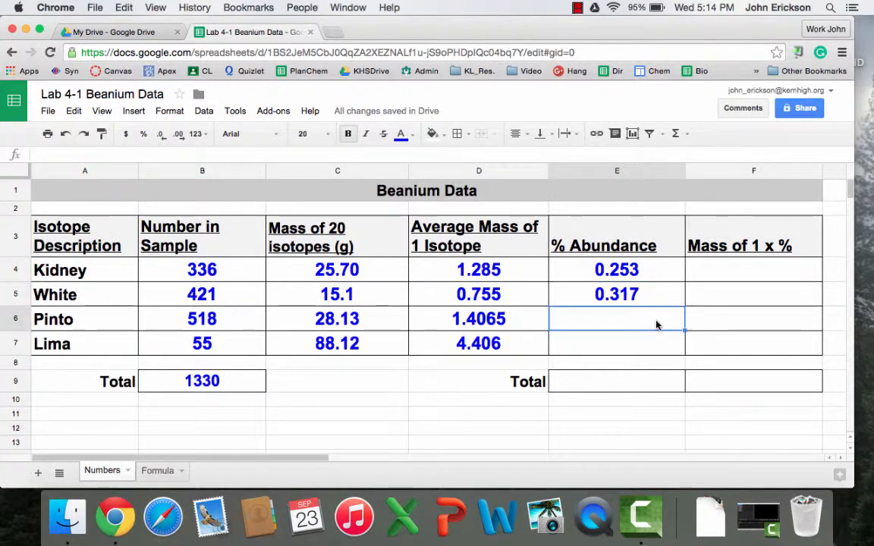
key(ctrl+v)
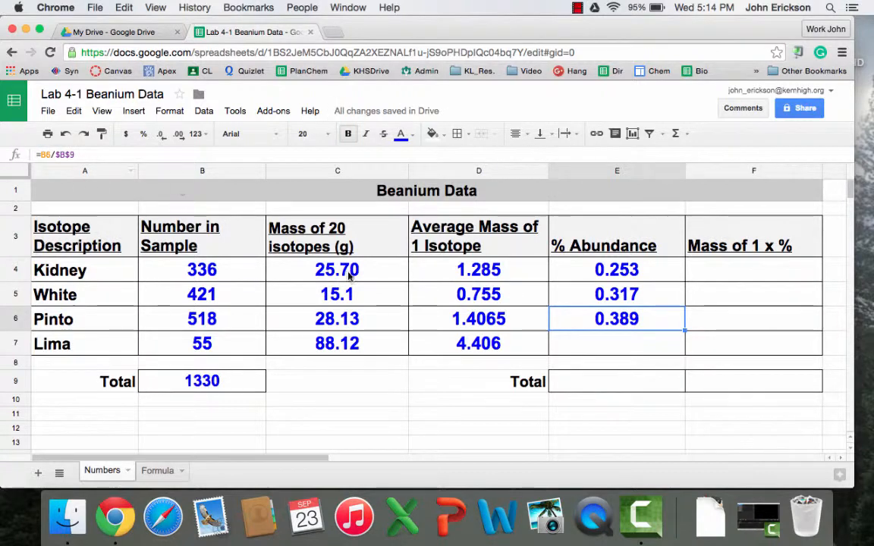
click(561, 349)
key(ctrl+v)
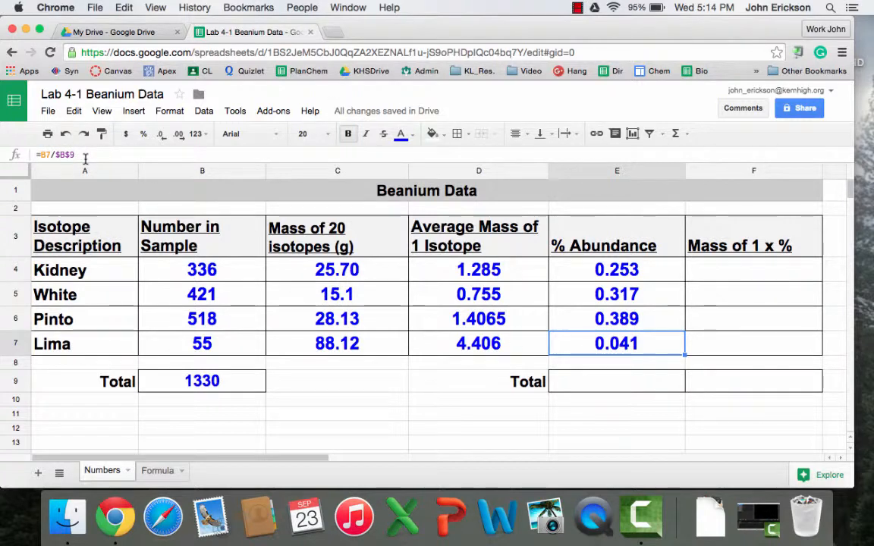
key(Down)
key(Down)
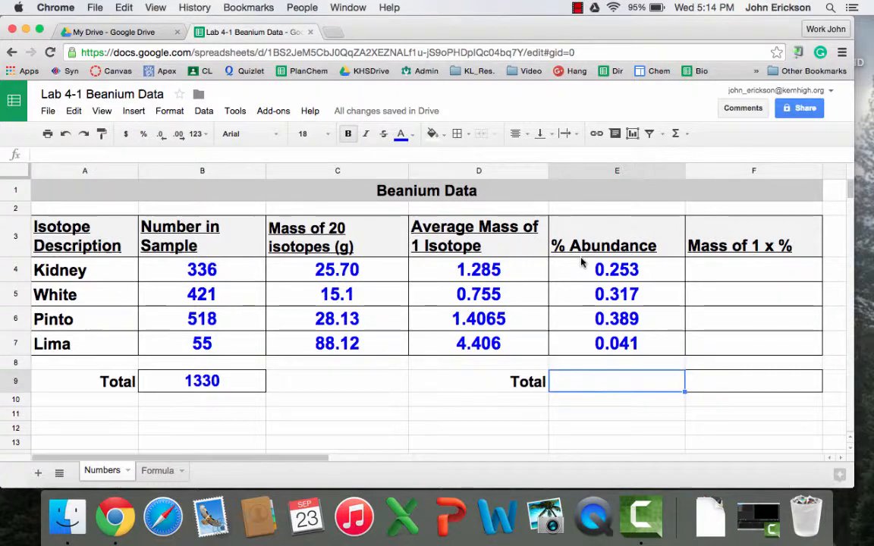
Format E4:E7 as one-decimal percentages: 25.3%, 31.7%, 38.9%, 4.1%.
drag(586, 273, 591, 343)
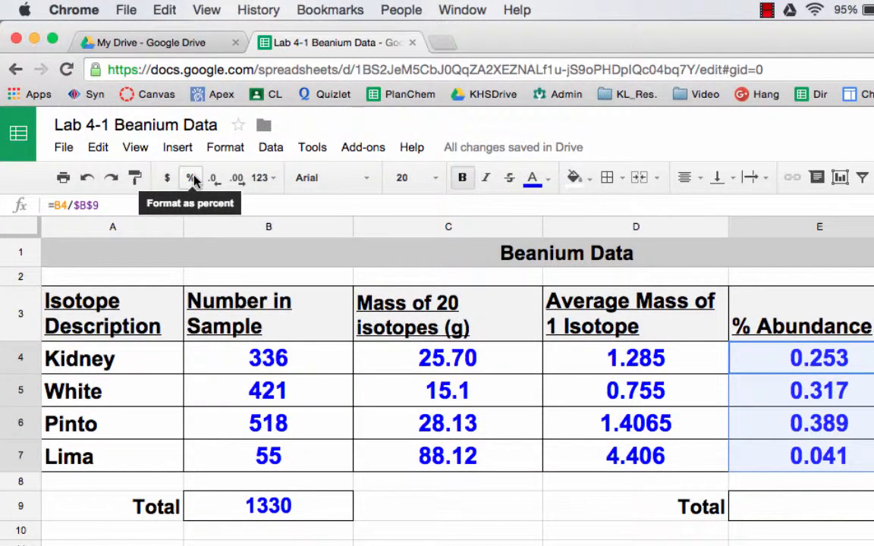
click(191, 180)
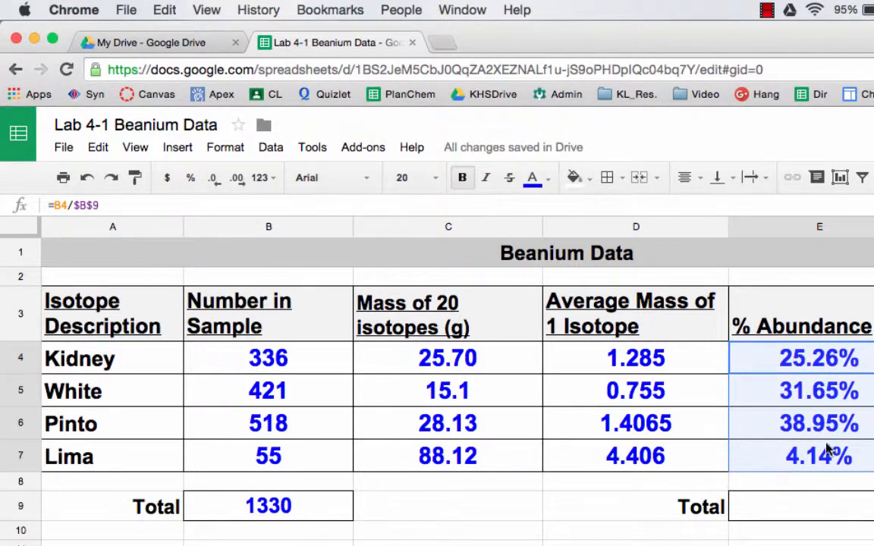
click(212, 186)
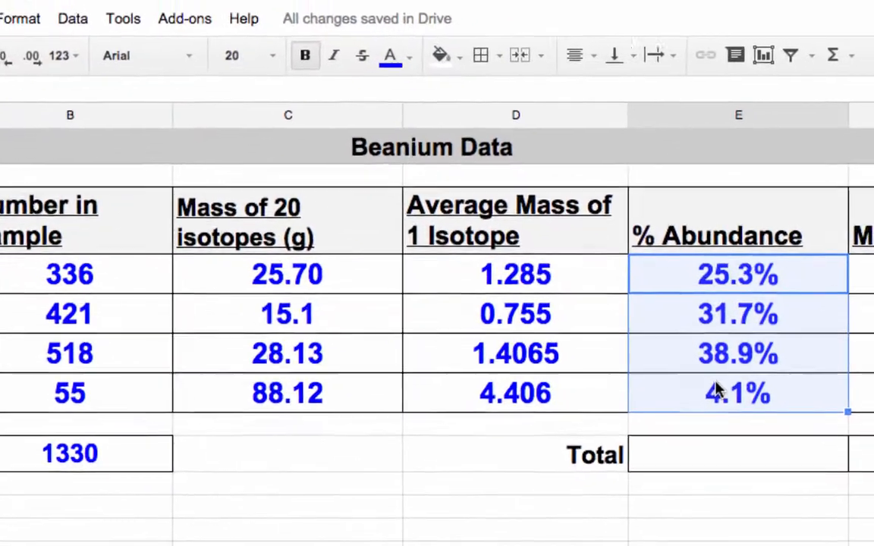
click(726, 459)
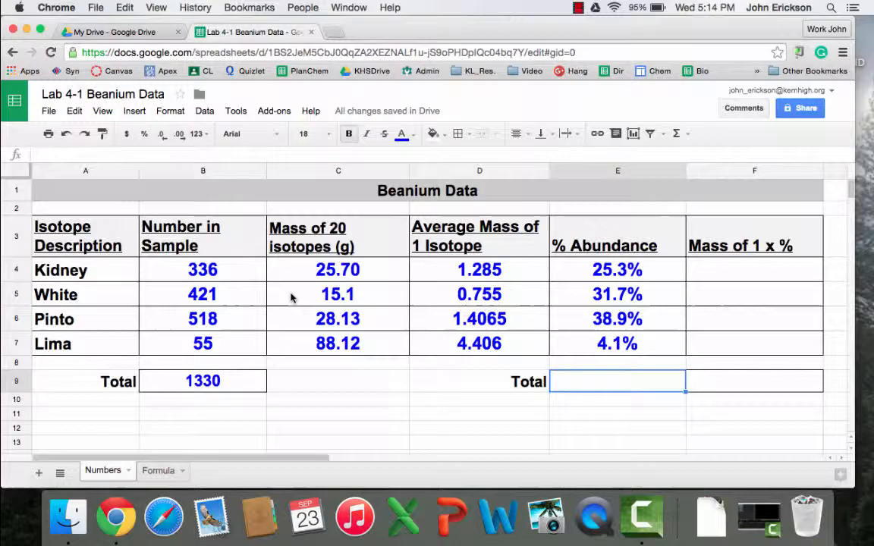
Enter =sum(E4:E7) in E9 so the abundances total 100.0%.
text(=sum)
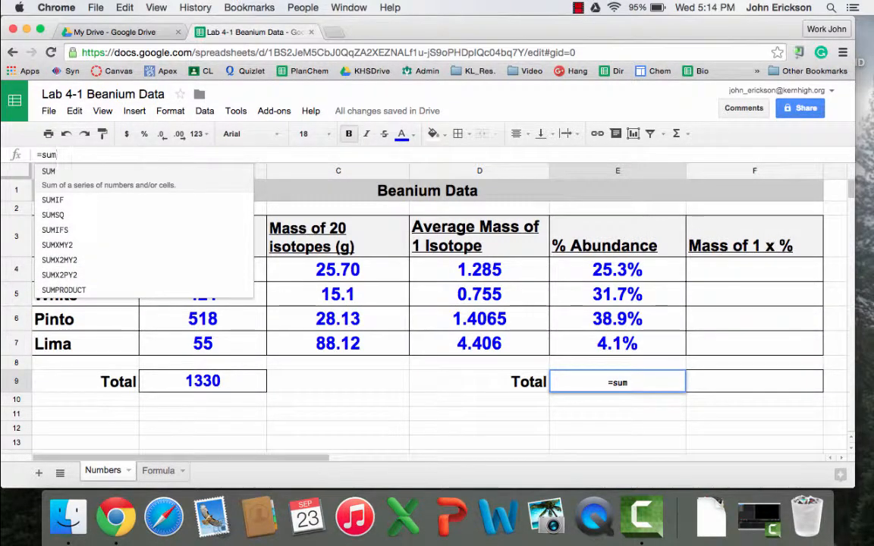
text(()
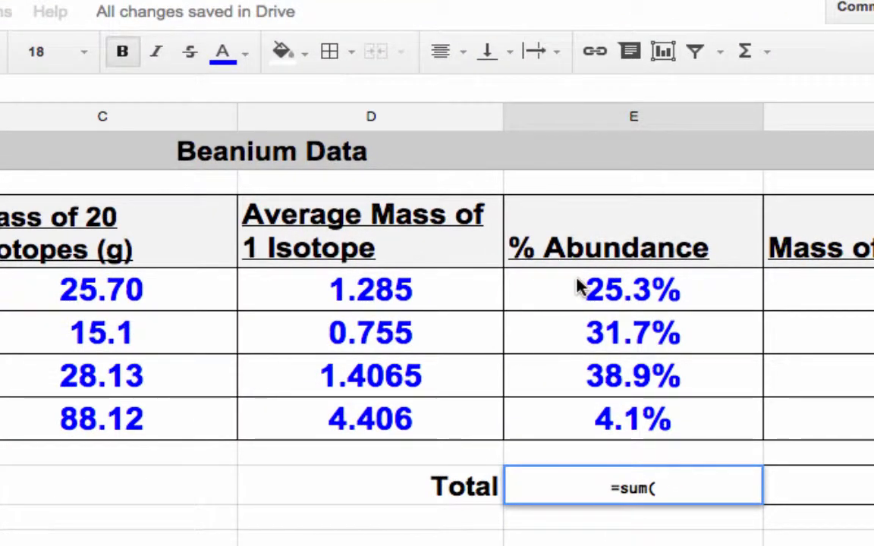
drag(578, 287, 599, 413)
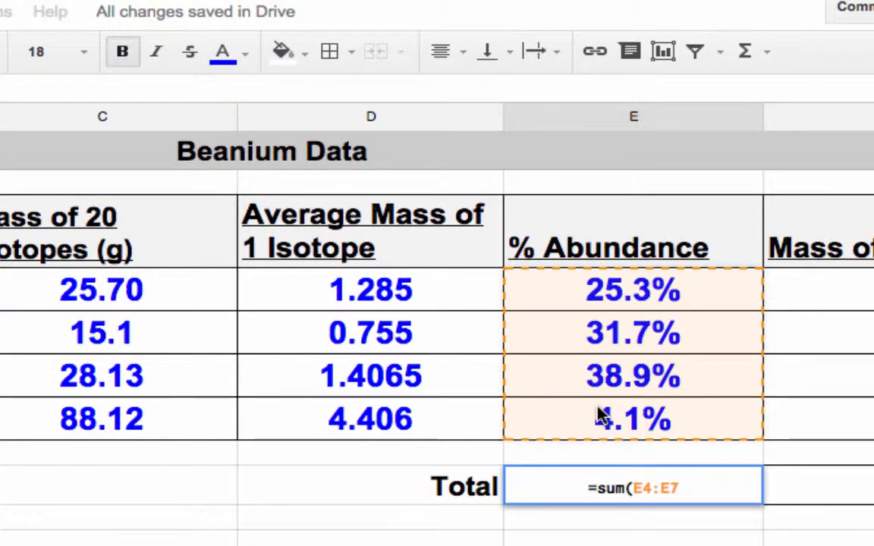
text())
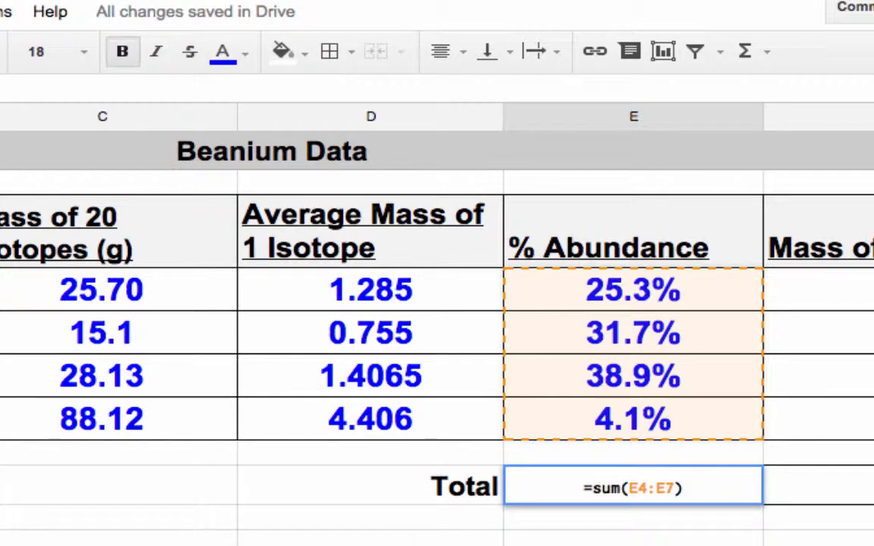
key(Return)
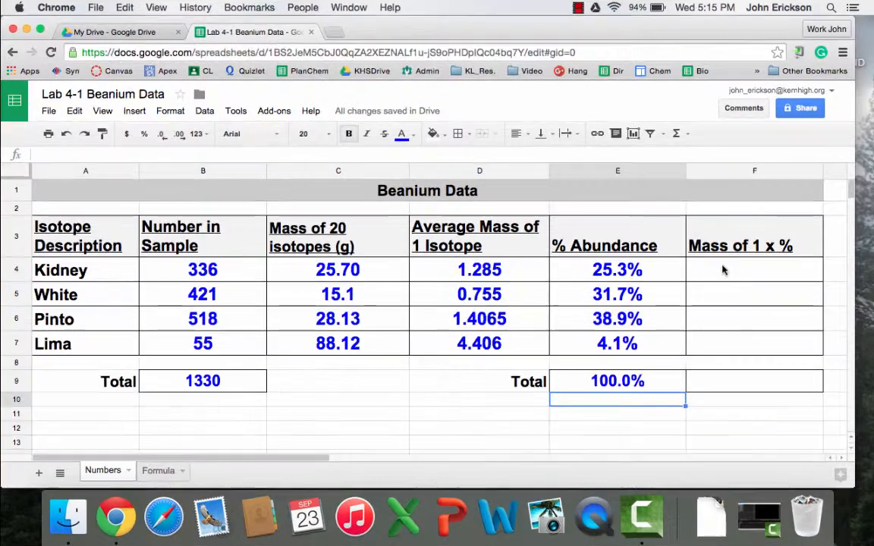
Enter =E4*D4 in F4 so Kidney's Mass of 1 x % reads 0.3246315789.
click(834, 291)
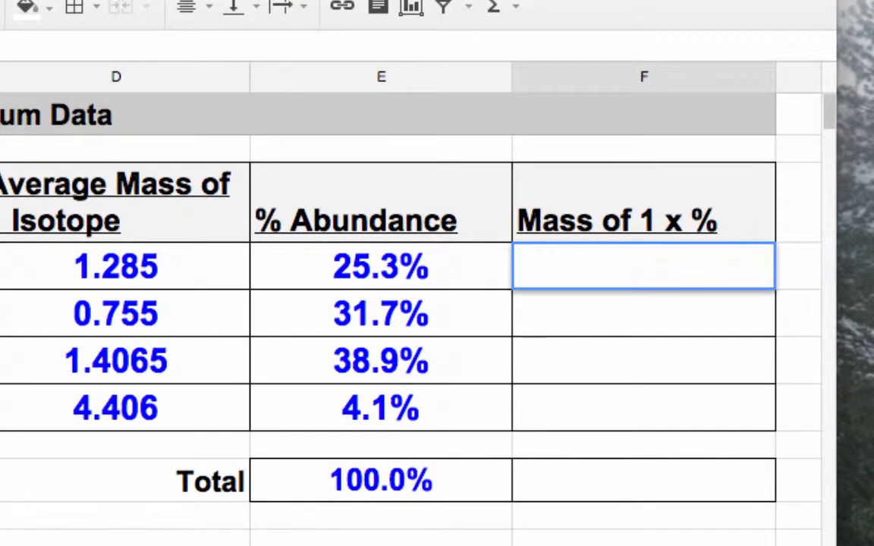
click(374, 282)
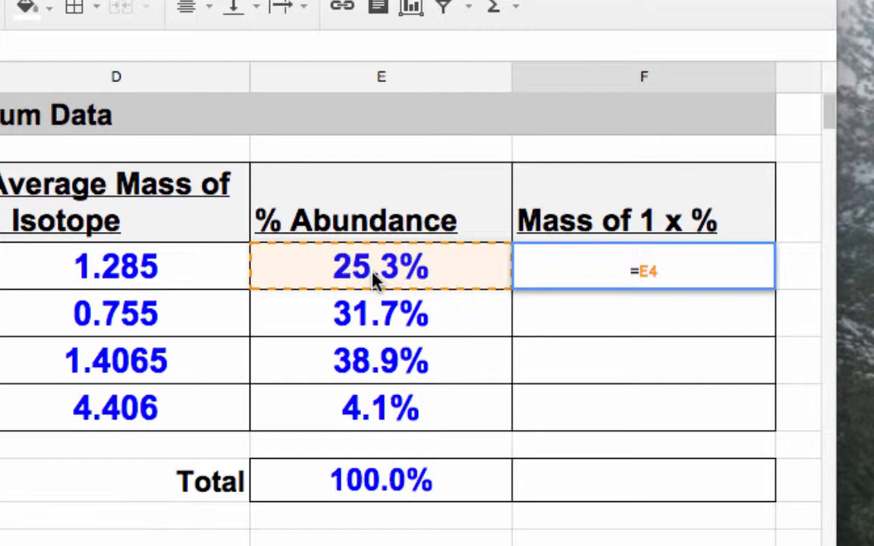
text(*)
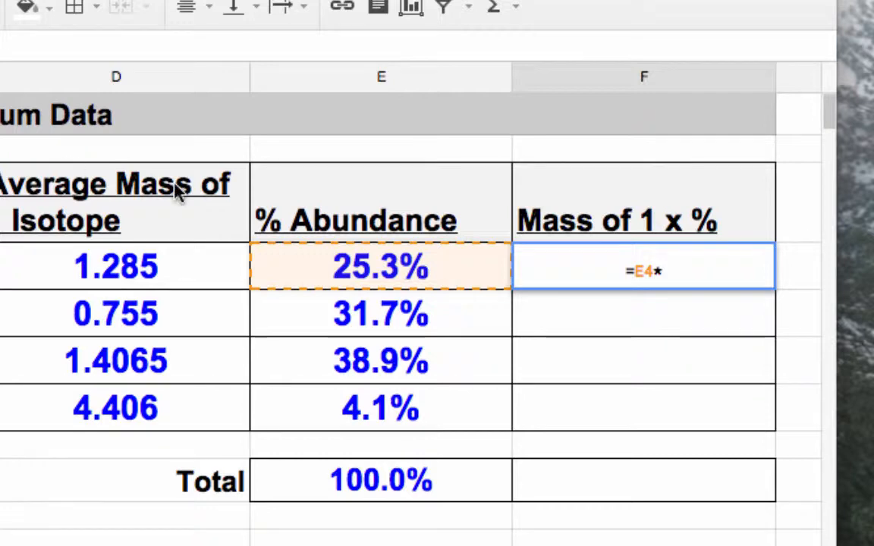
click(85, 272)
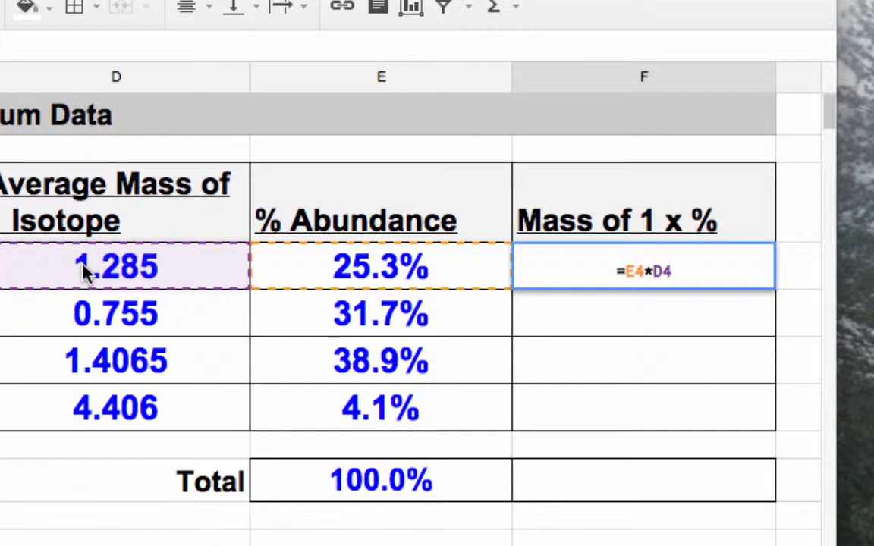
key(Return)
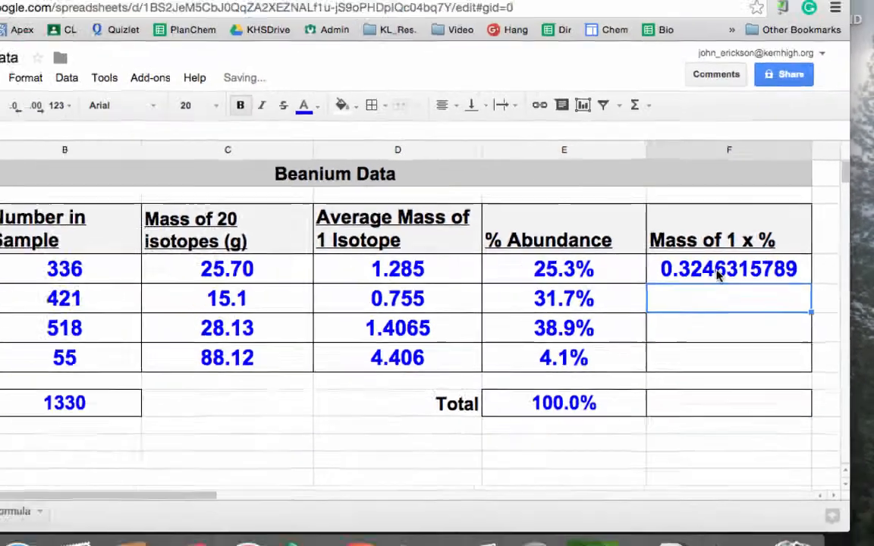
Reduce the decimal places shown for Kidney's F4 result, aiming for three decimals.
click(619, 269)
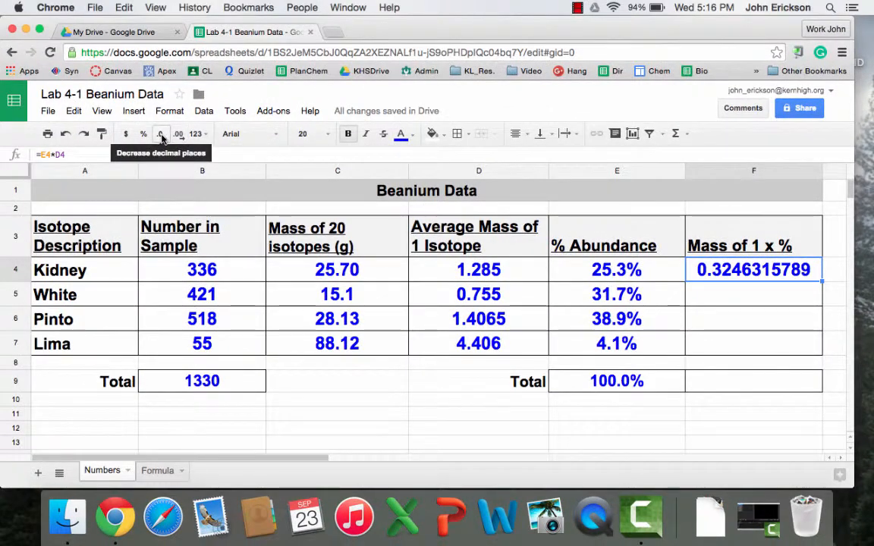
click(161, 136)
click(160, 136)
click(161, 136)
click(161, 136)
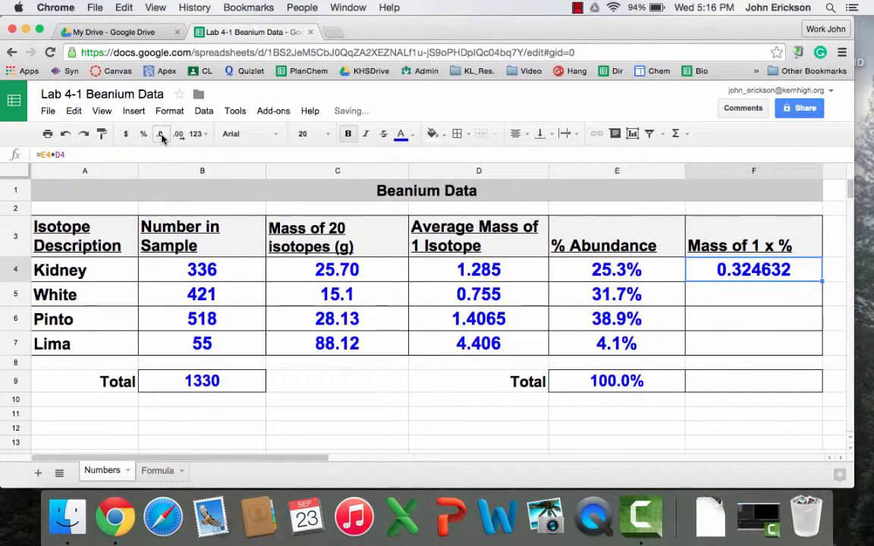
click(161, 136)
click(161, 135)
click(161, 136)
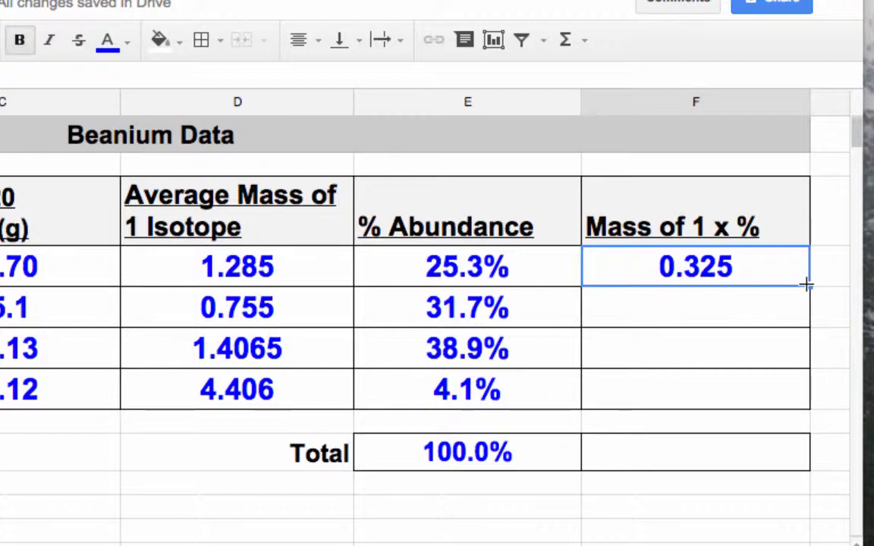
Fill F4's formula down to F7, giving 0.239, 0.548 and 0.182 for White, Pinto and Lima.
drag(806, 284, 778, 396)
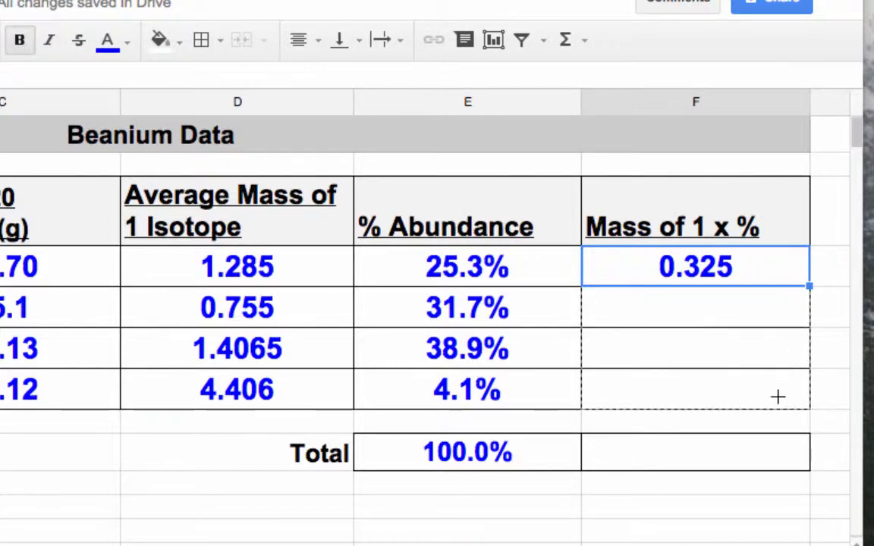
drag(778, 396, 779, 402)
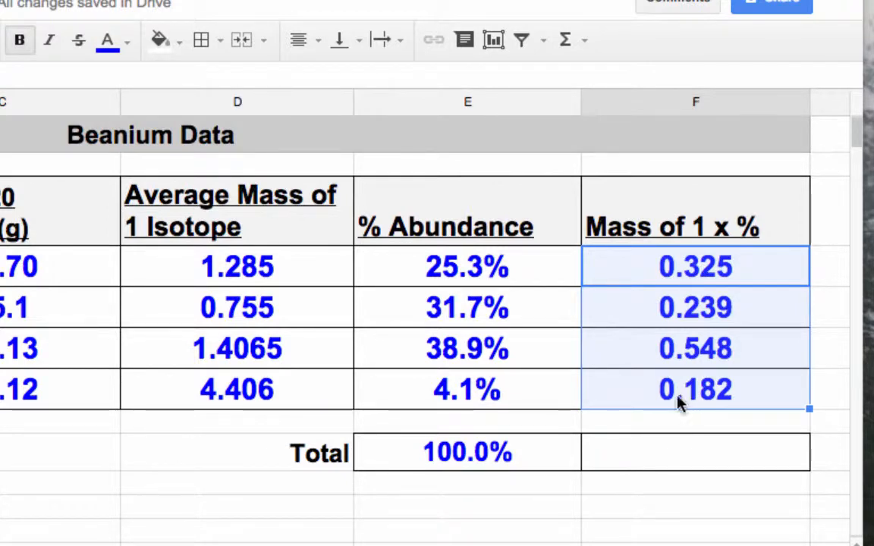
click(649, 451)
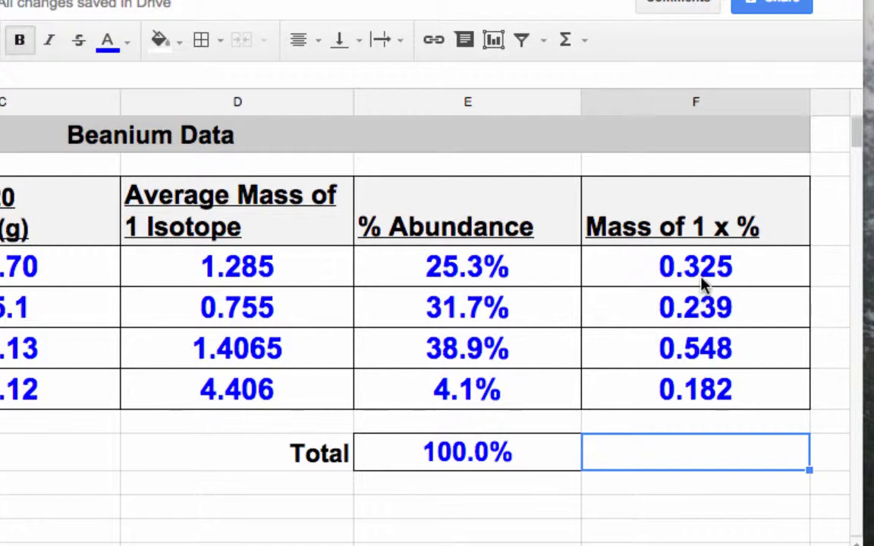
Copy the E9 abundance total formula into F9 as =sum(F4:F7), giving 1.294.
click(494, 457)
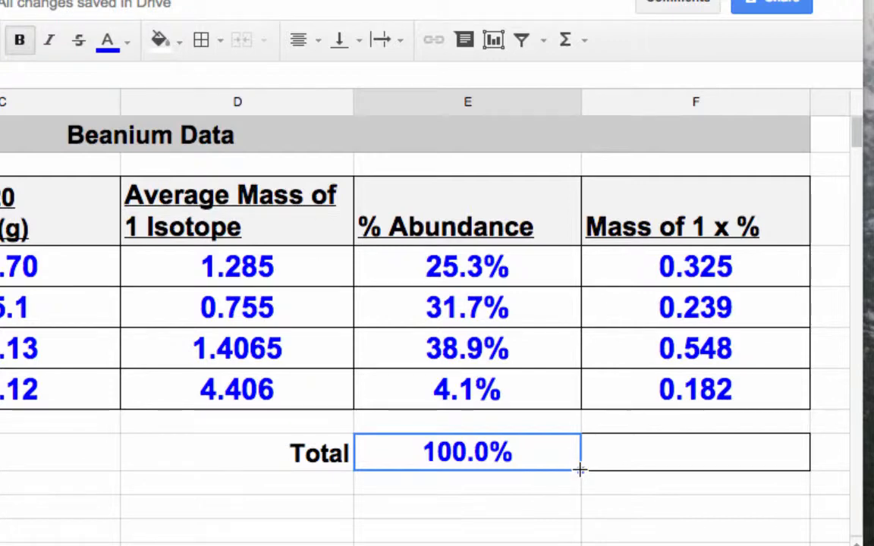
drag(579, 470, 752, 471)
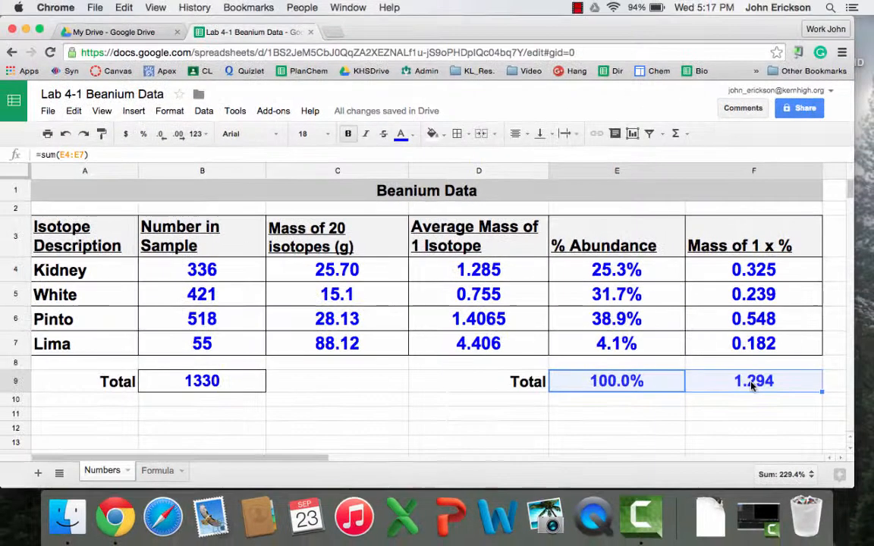
click(693, 458)
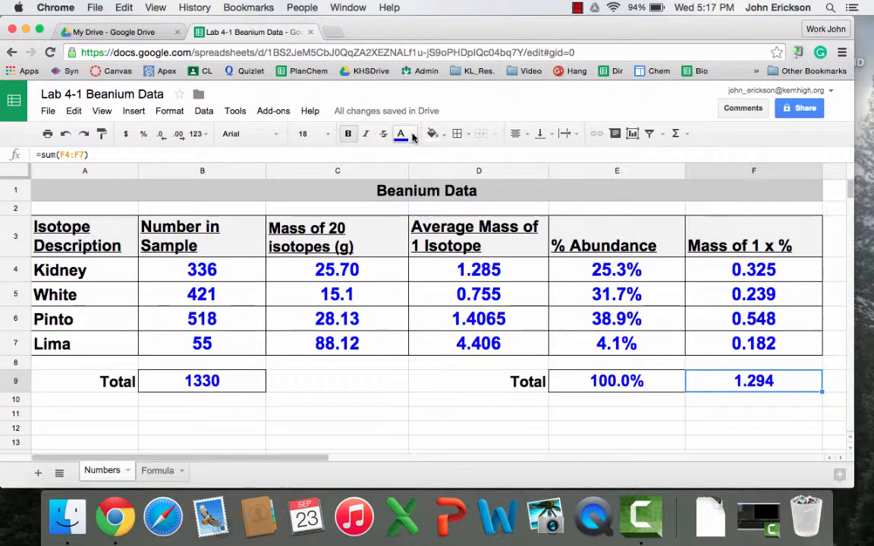
Shade the F9 total cell light blue.
click(446, 137)
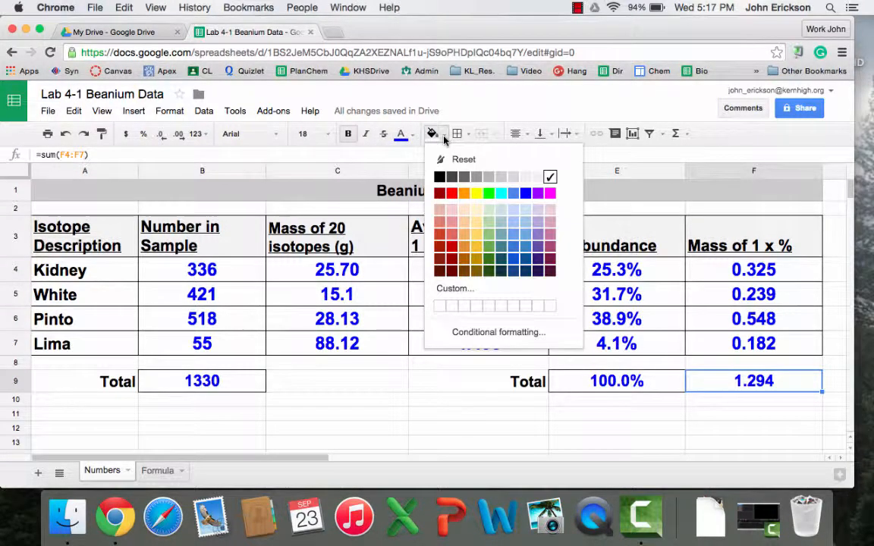
click(519, 210)
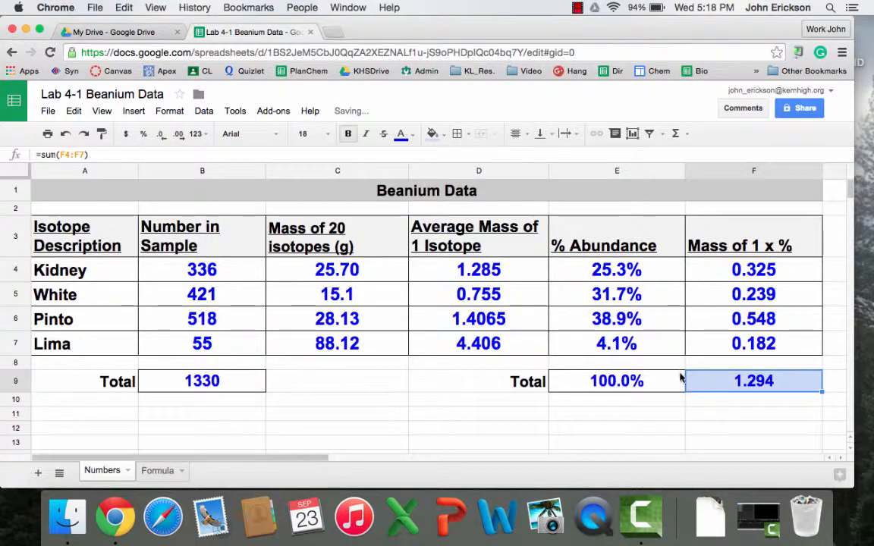
click(730, 401)
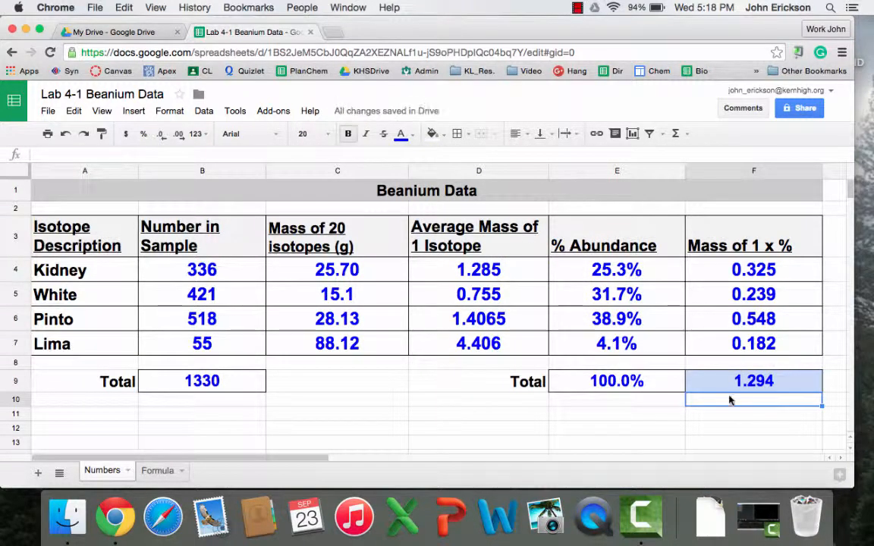